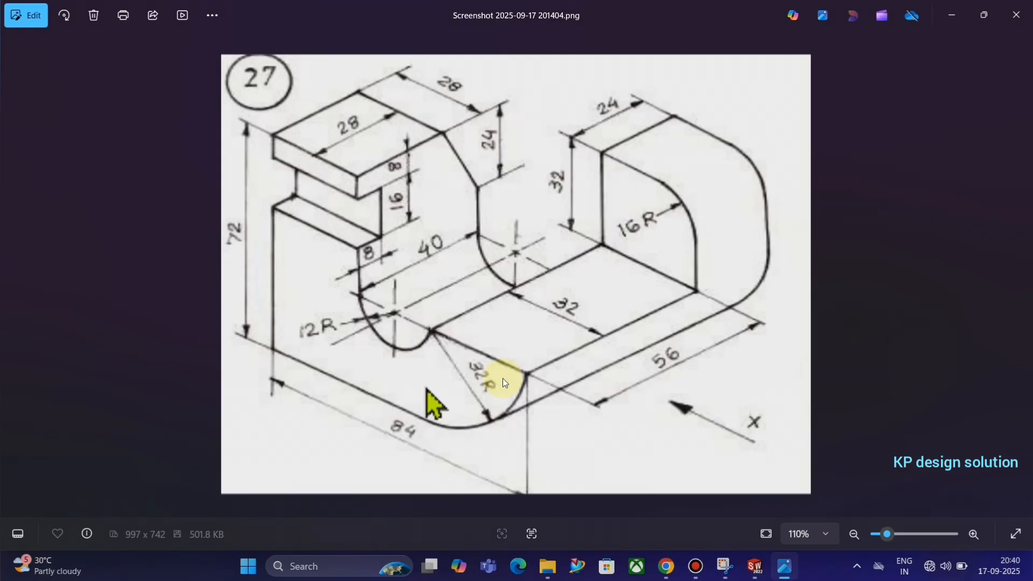
- Draw a vertical line about 53 mm down to the horizontal centerline, followed by a baseline about 59 mm long through the origin
key("alt+Tab")
key("alt+Tab")
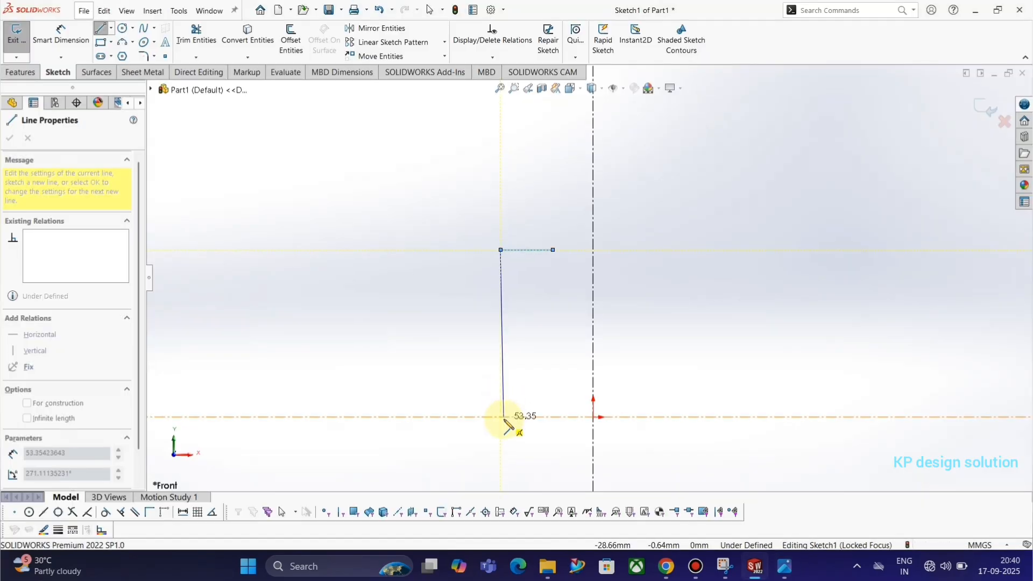
left_click(500, 417)
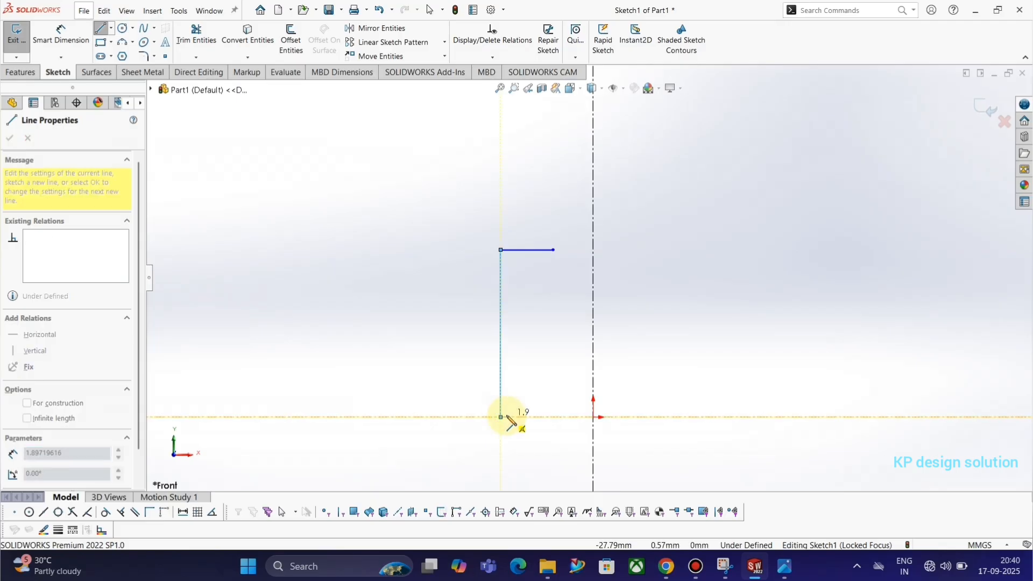
key("alt+Tab")
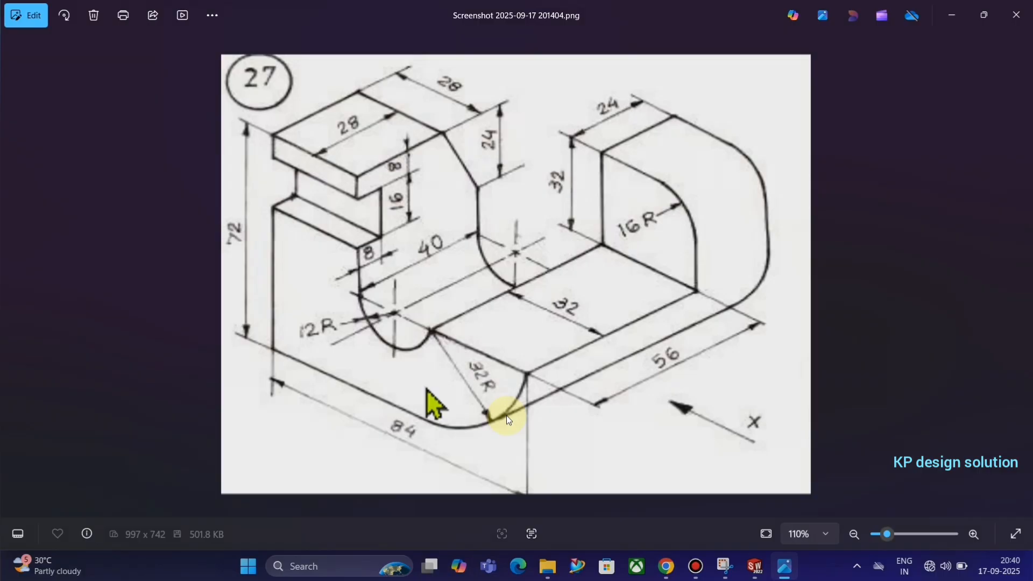
key("alt+Tab")
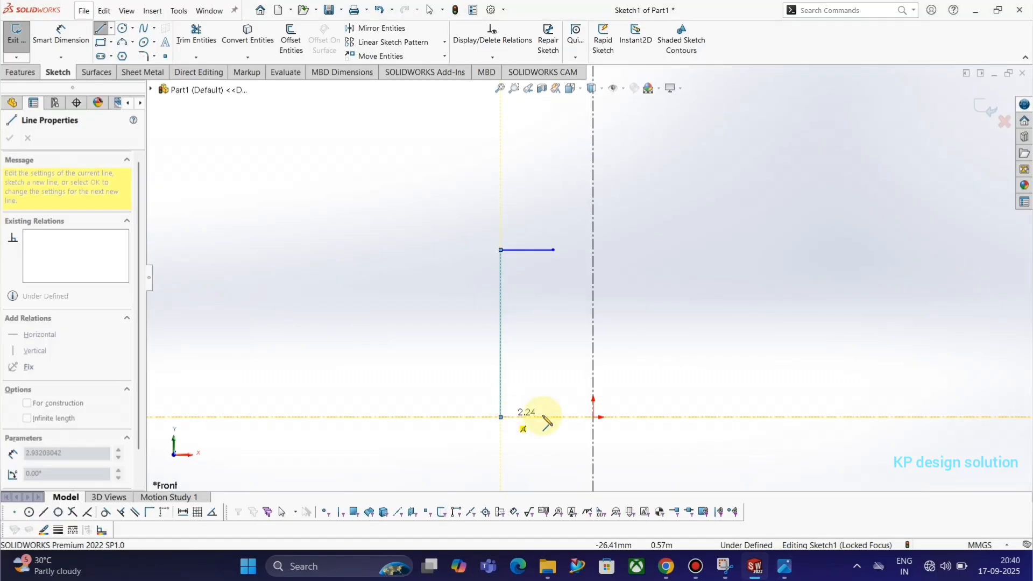
key("alt+Tab")
key("alt+Tab")
left_click(685, 418)
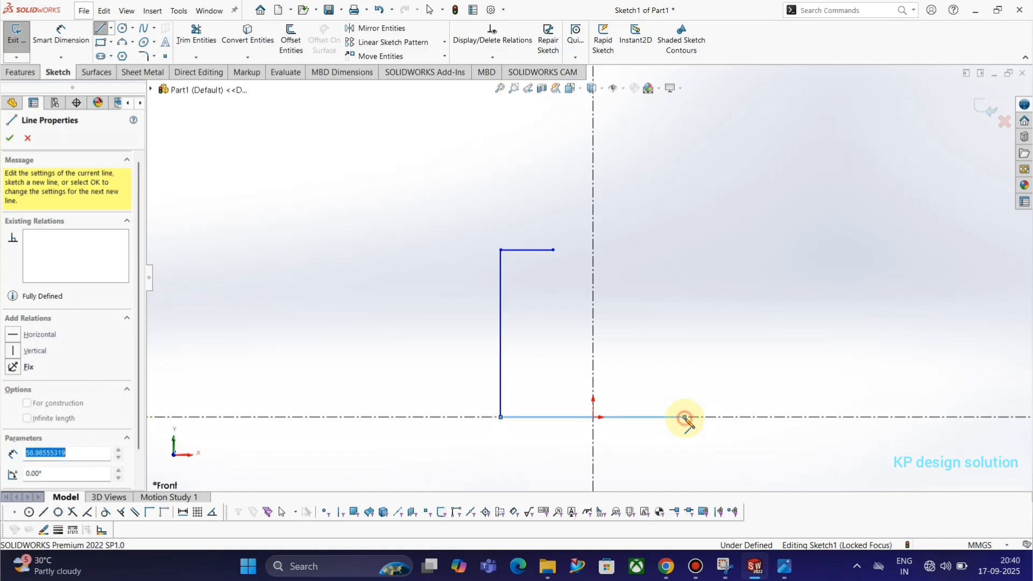
key("Escape")
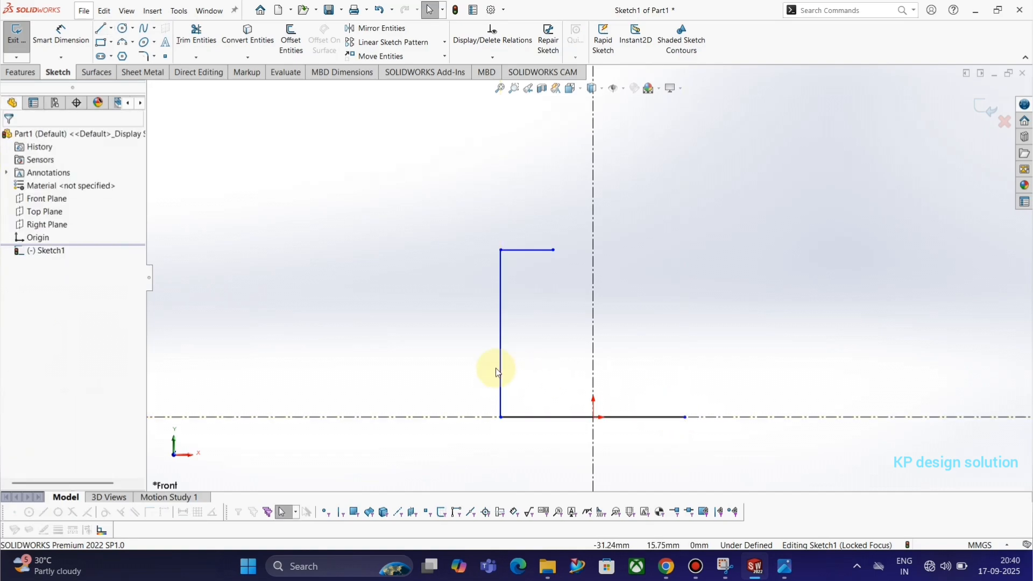
- Make the profile's left vertical line collinear with the vertical centerline
left_click(500, 370)
left_click(594, 364, "ctrl")
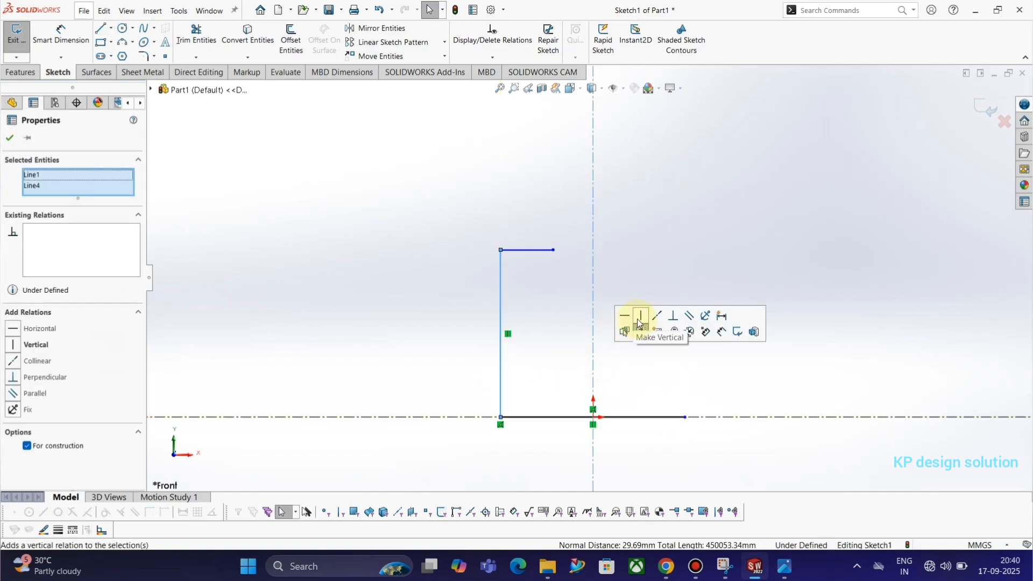
left_click(657, 316)
left_click(656, 390)
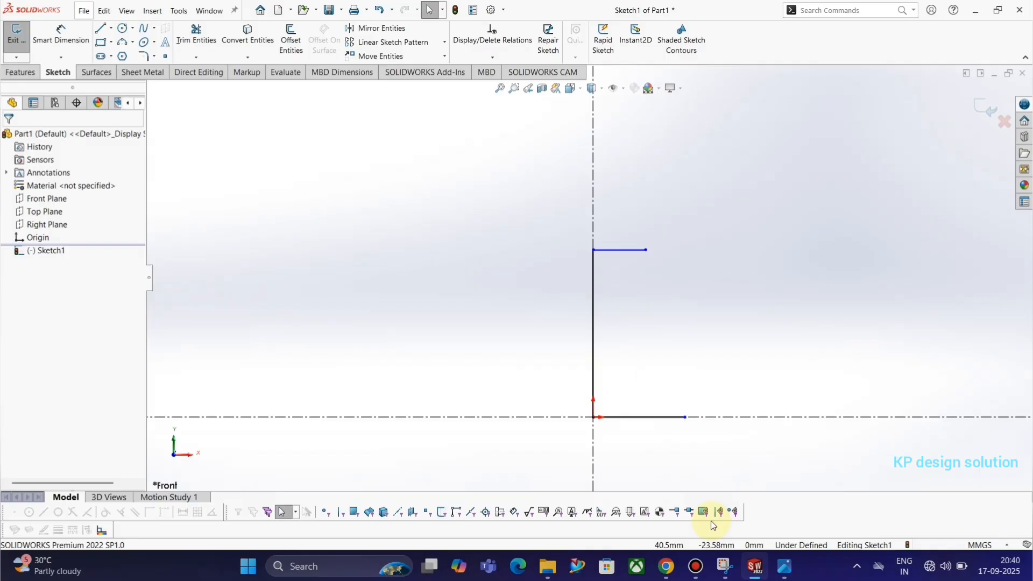
left_click(699, 569)
left_click(680, 376)
key("alt+Tab")
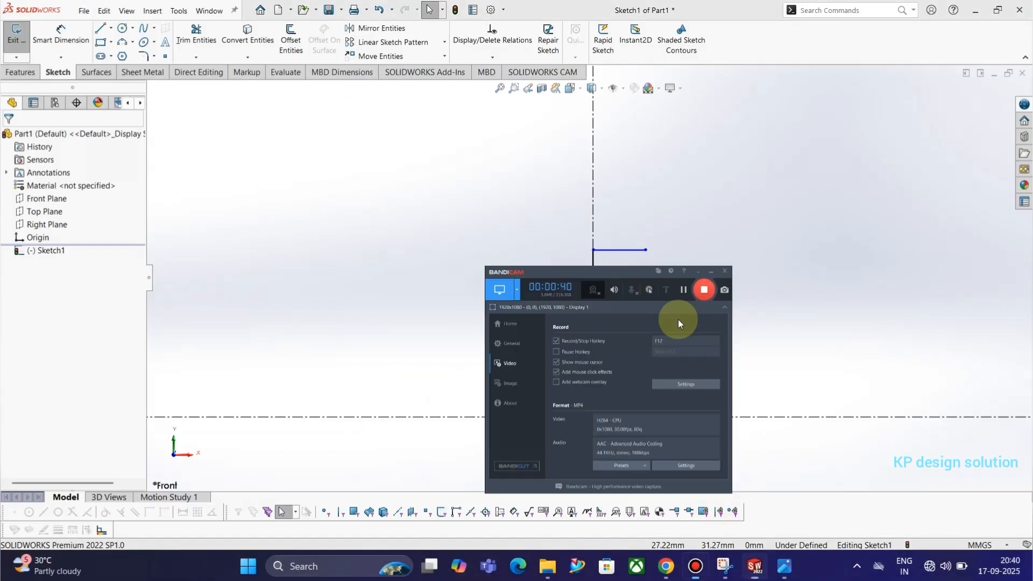
key("alt+Tab")
key("alt+Tab")
key("alt+Tab")
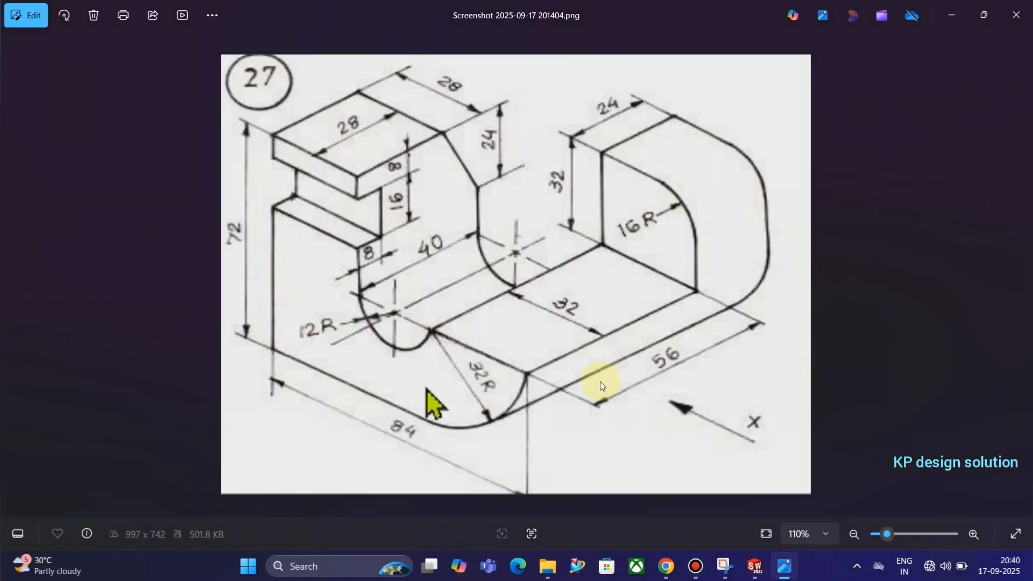
key("alt+Tab")
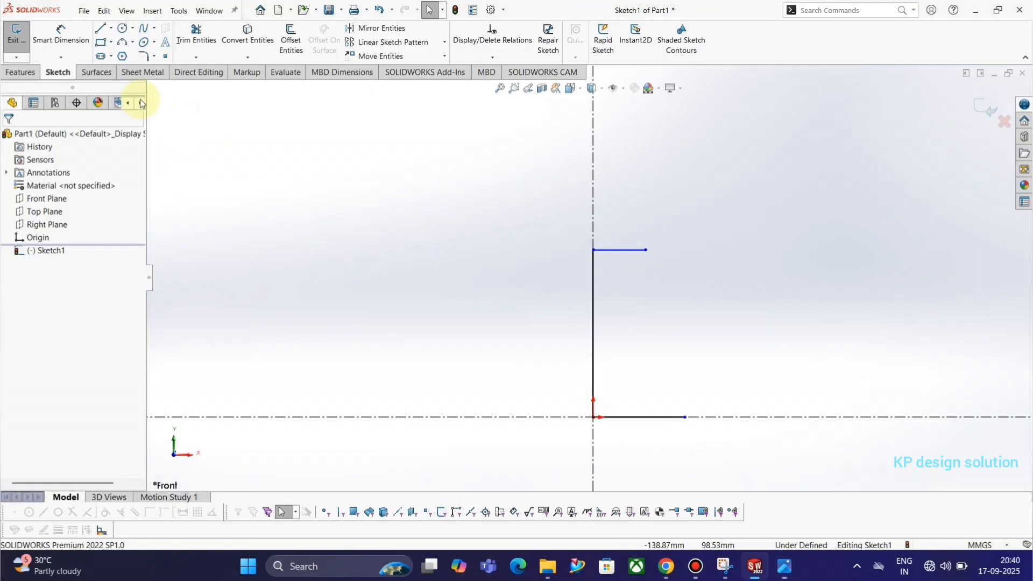
- Stretch the baseline's free end farther from the origin and draw a tangent arc curving upward from that end
left_click(123, 43)
key("Escape")
left_click_drag(688, 417, 726, 418)
key("Escape")
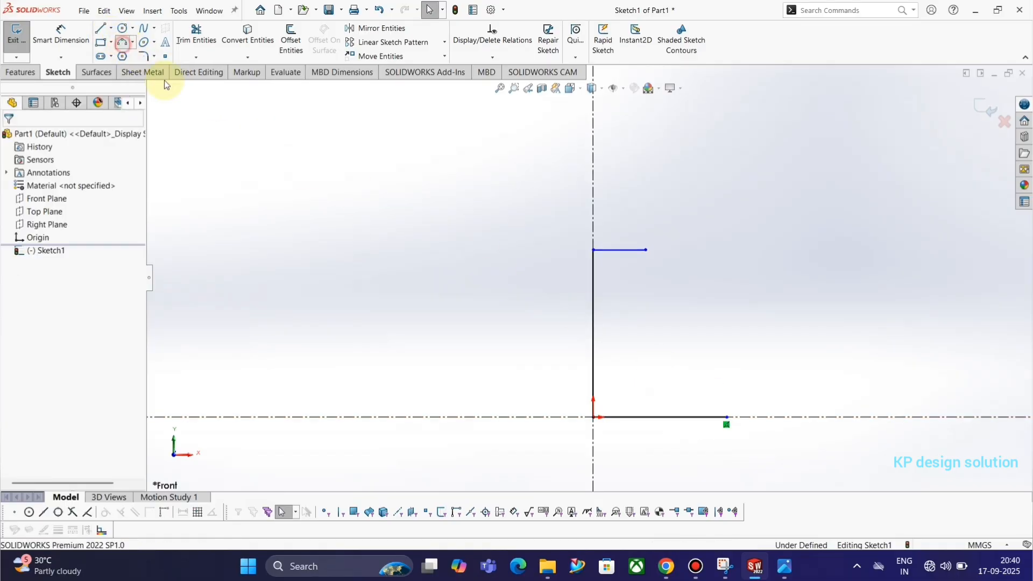
mouse_move(727, 417)
left_mouse_down()
mouse_move(761, 403)
mouse_move(796, 351)
mouse_move(796, 388)
mouse_move(792, 377)
left_mouse_up()
key("Escape")
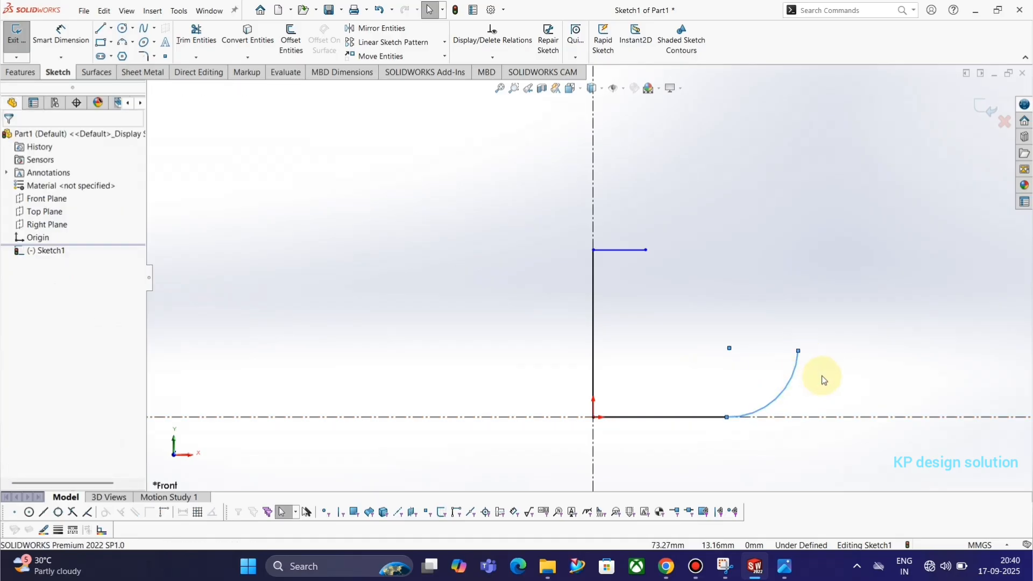
- Draw a vertical line about 20 mm down from the free end of the short top line, checking the reference drawing
key("alt+Tab")
key("alt+Tab")
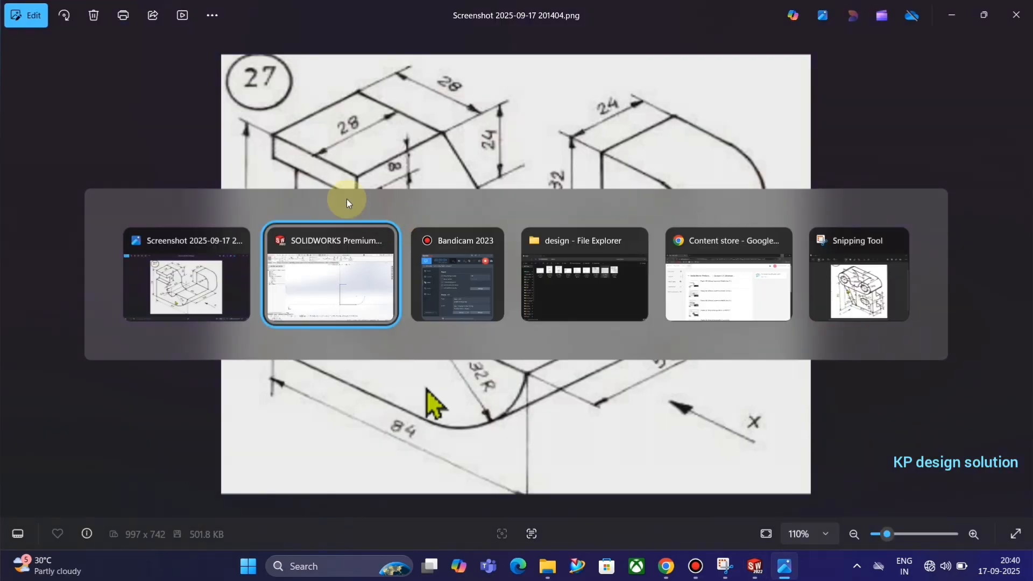
left_click(105, 29)
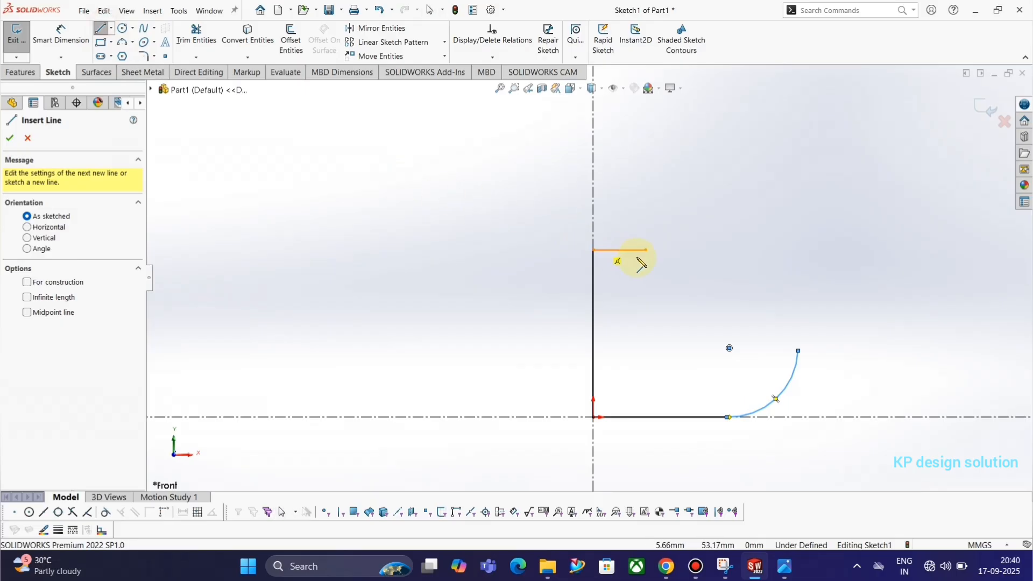
left_click(646, 251)
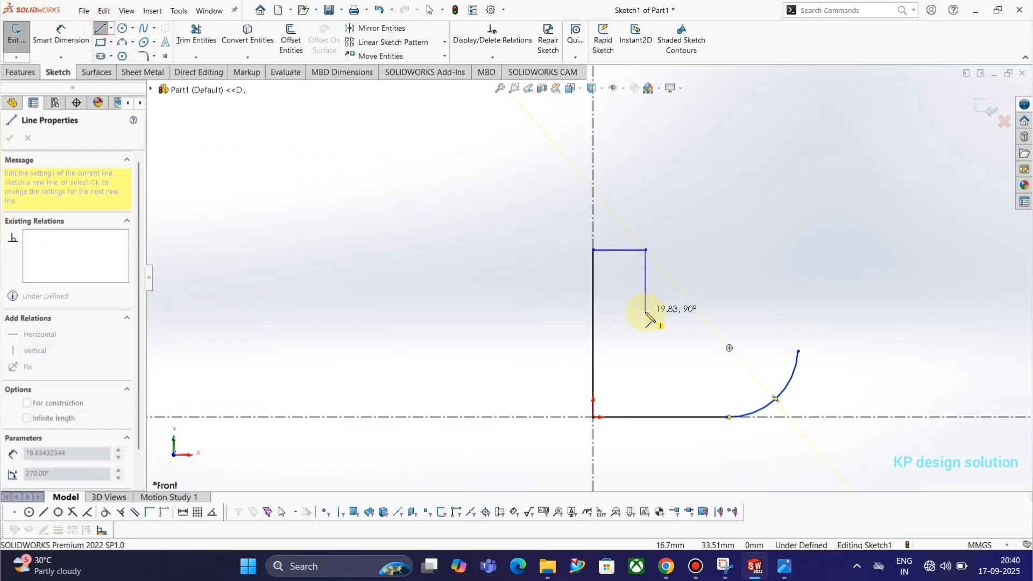
key("alt+Tab")
key("alt+Tab")
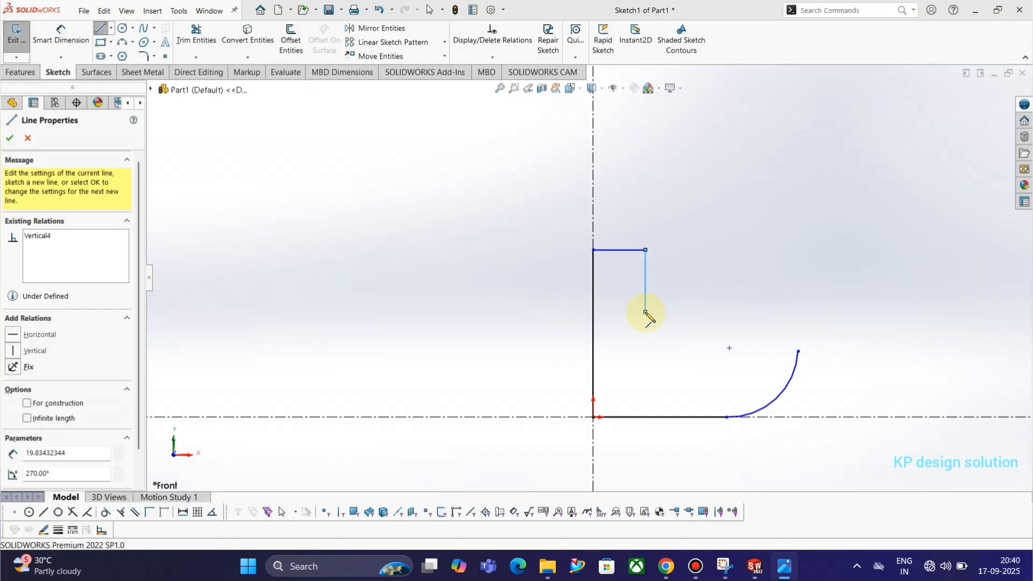
key("alt+Tab")
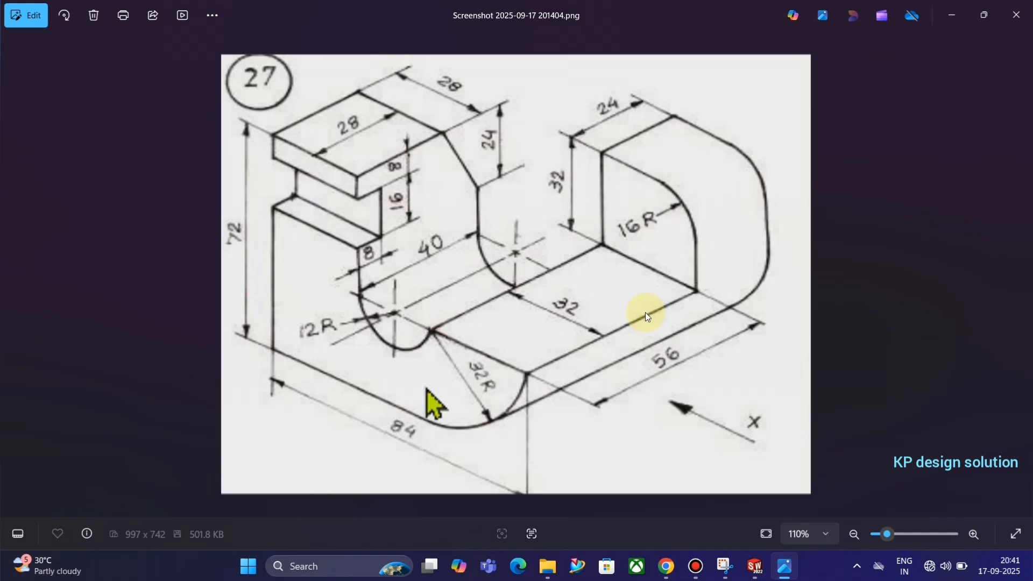
key("alt+Tab")
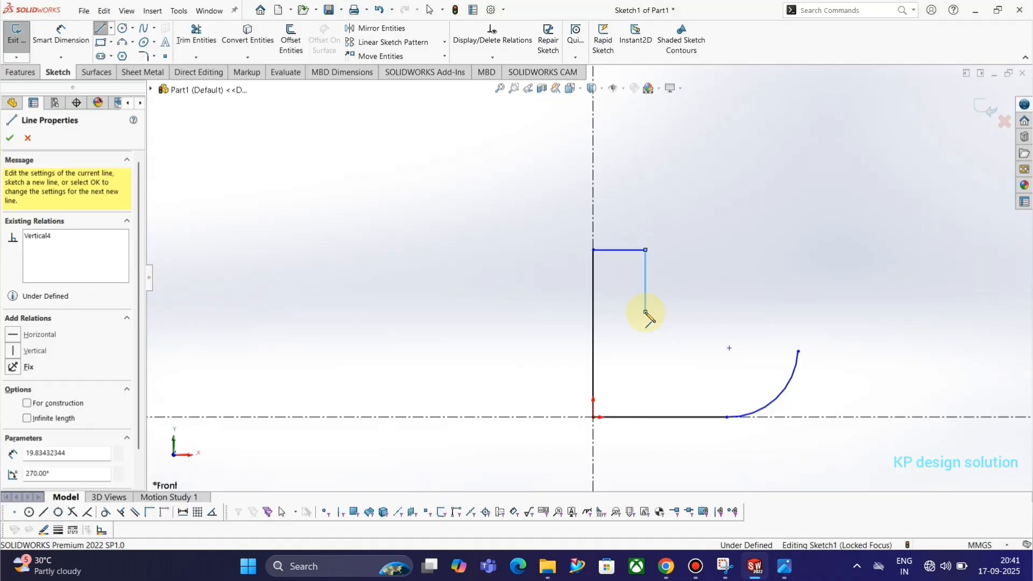
key("alt+Tab")
key("alt+Tab")
- Continue from the short vertical line with a downward-bulging semicircle of about 13.5 mm radius and a horizontal line ending above the outer arc
left_click(646, 312)
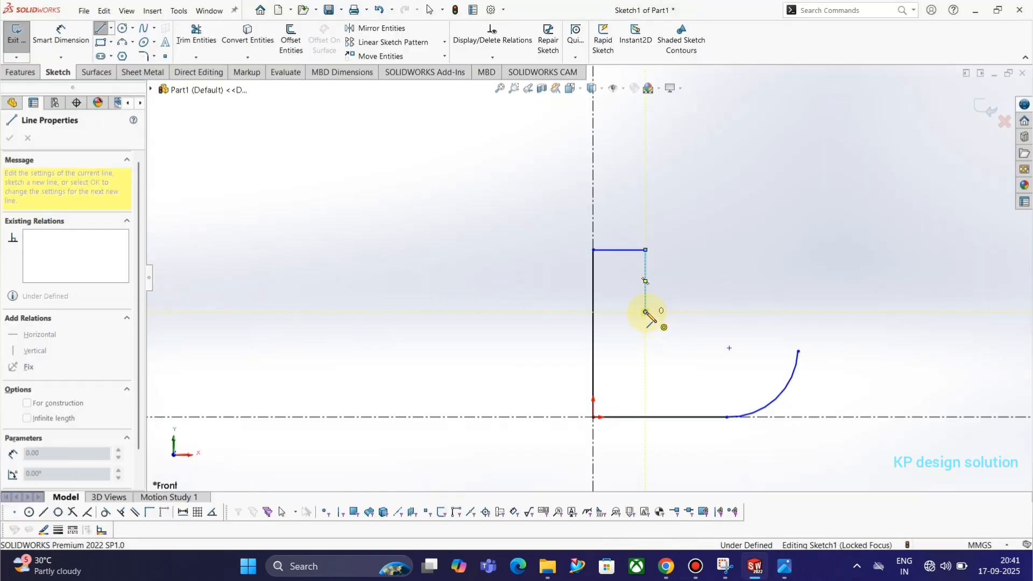
key("a")
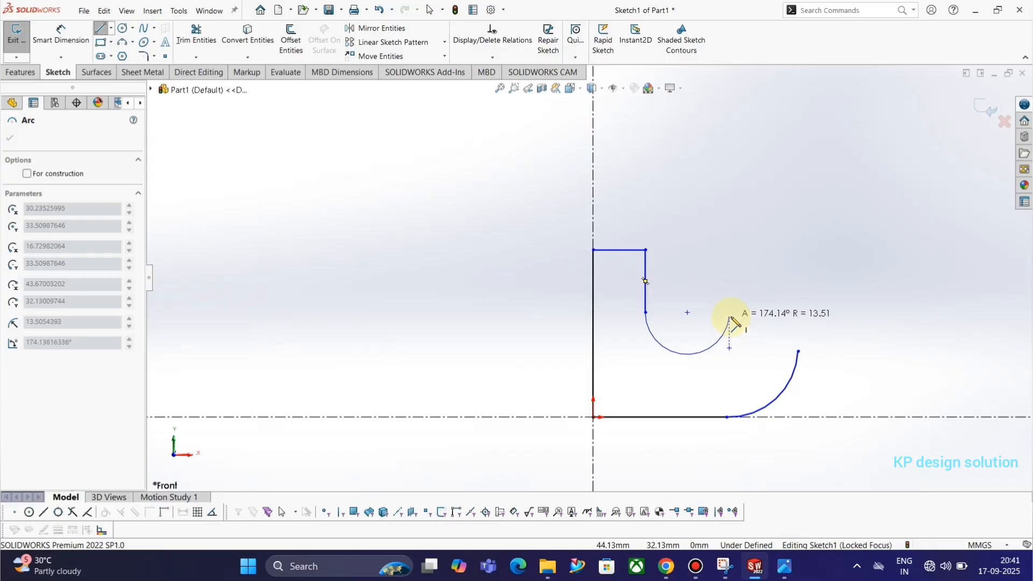
left_click(729, 312)
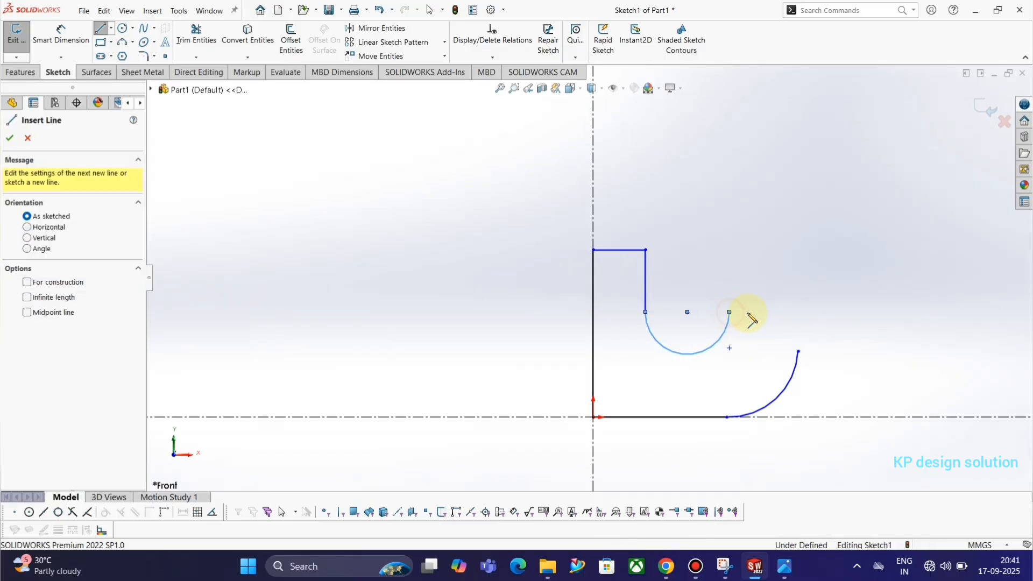
double_click(799, 312)
key("Escape")
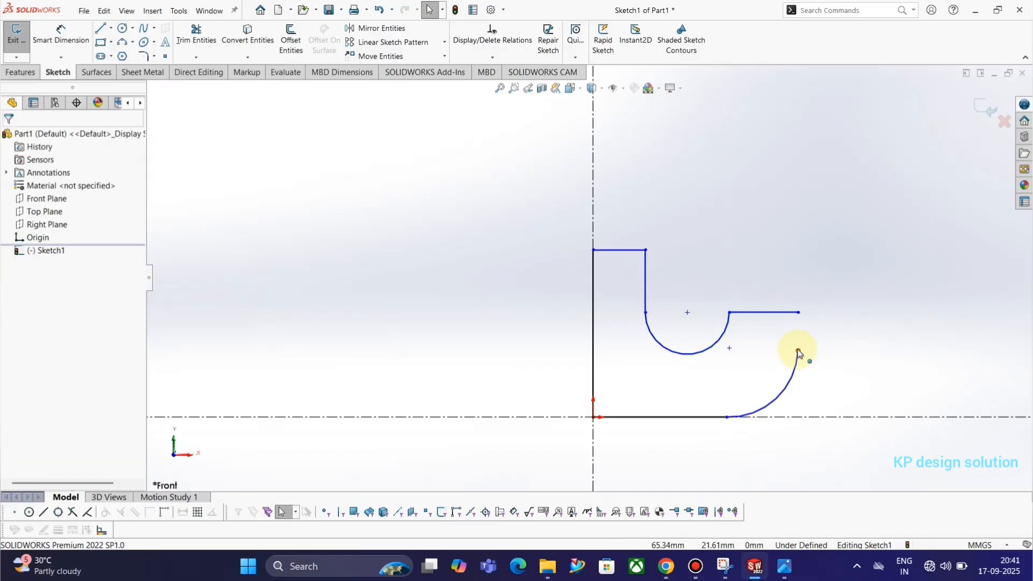
- Make the free end of the horizontal ledge line coincident with the upper end of the outer arc
left_click(799, 312)
left_click(799, 350, "ctrl")
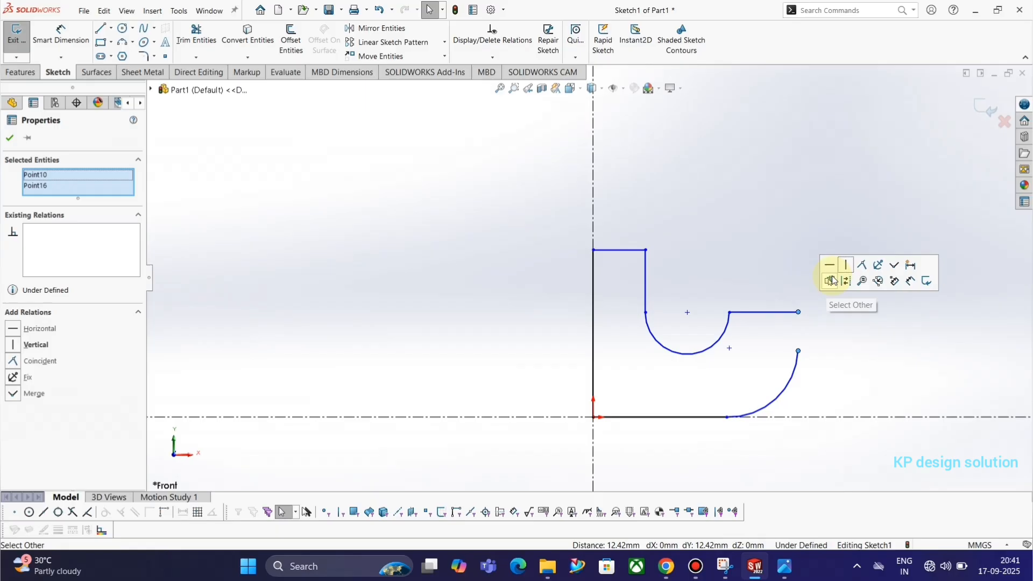
left_click(859, 267)
left_click(823, 240)
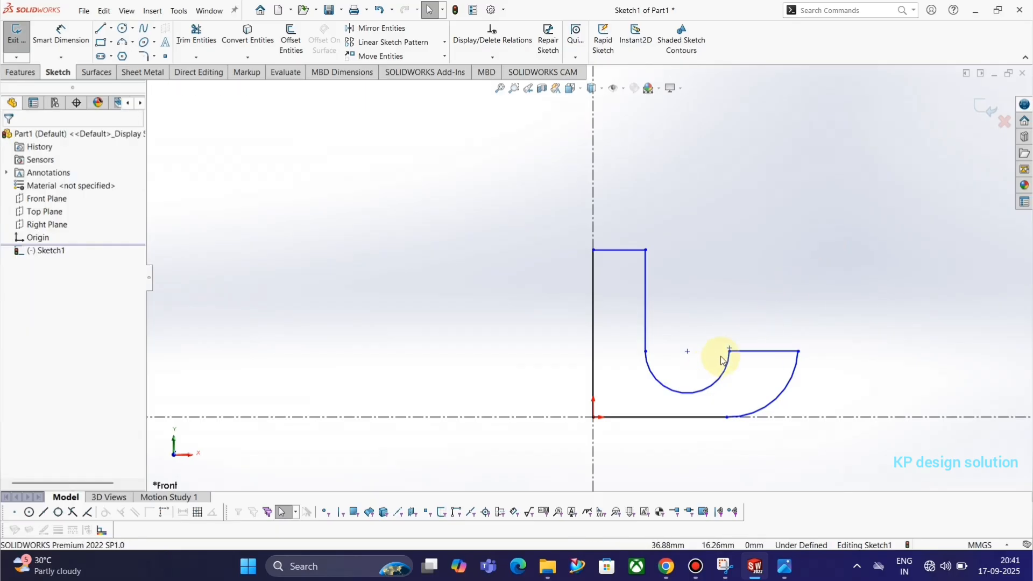
- Make the outer arc's center coincident with the point where the semicircle meets the horizontal ledge line
left_click(730, 350)
left_click(731, 351, "ctrl")
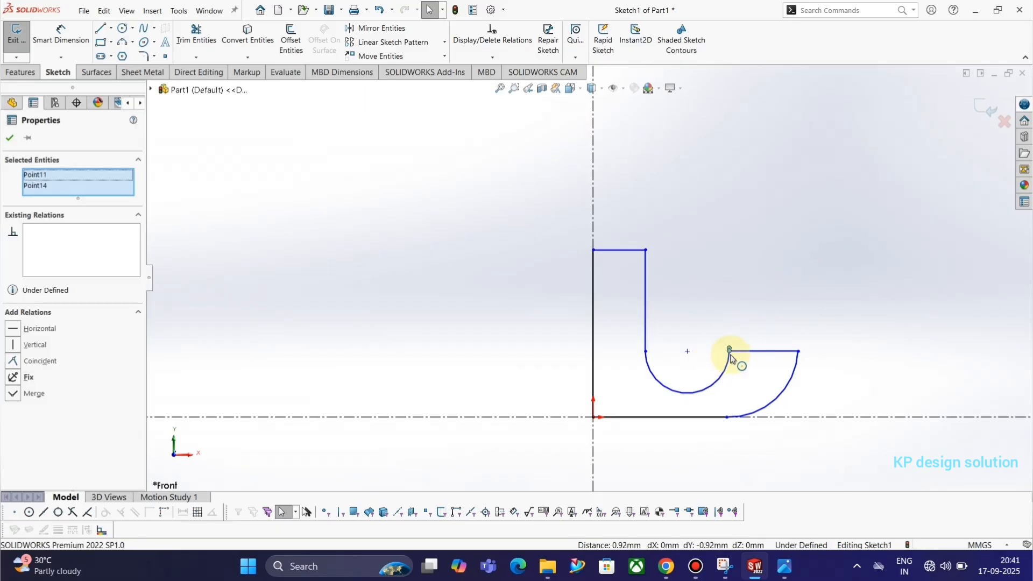
left_click(792, 304)
left_click(756, 268)
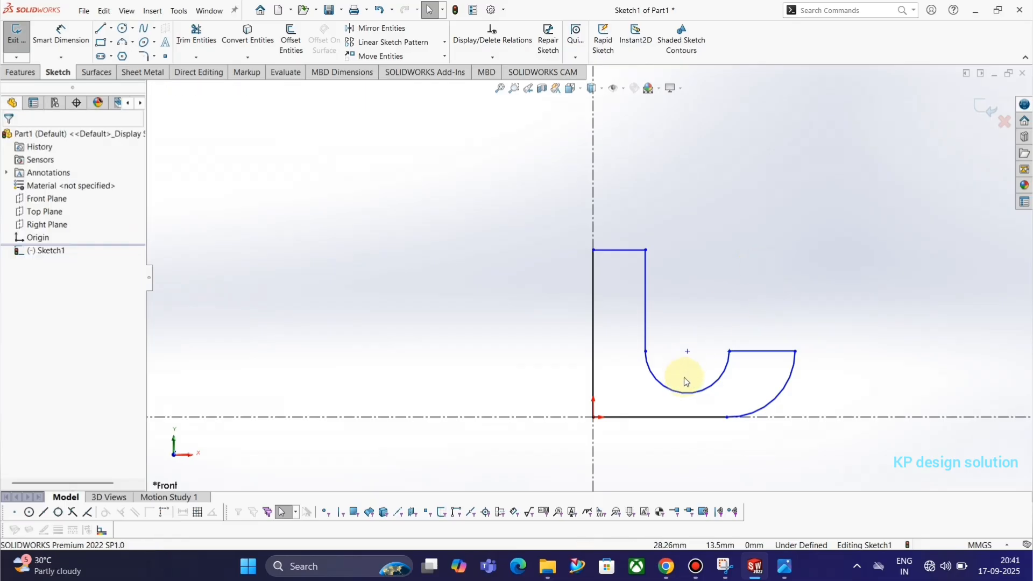
- Shrink the semicircular arc slightly and make the outer arc tangent to the horizontal centerline
left_click_drag(702, 393, 708, 380)
left_click_drag(713, 444, 691, 409)
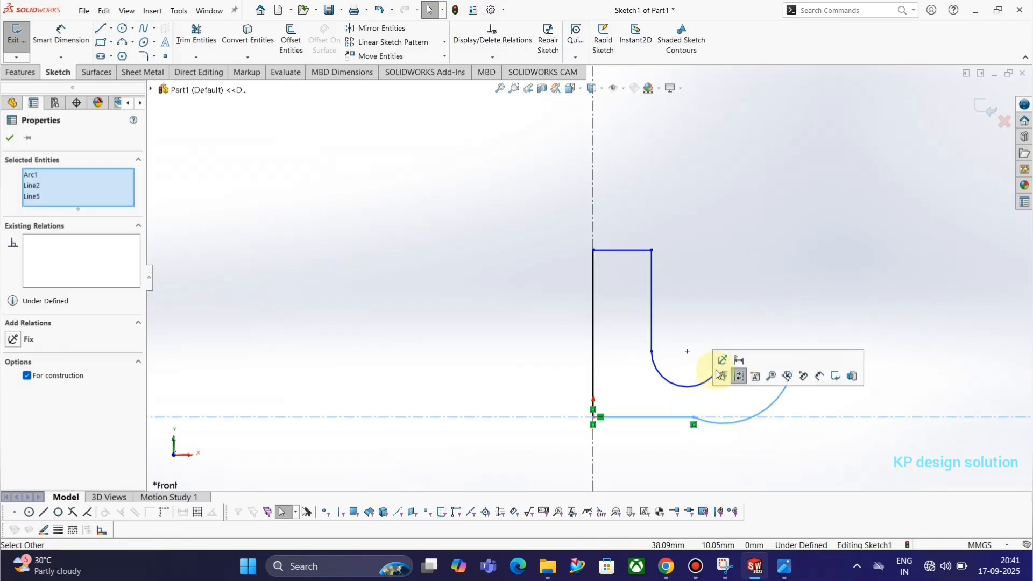
left_click(711, 445)
left_click(711, 423)
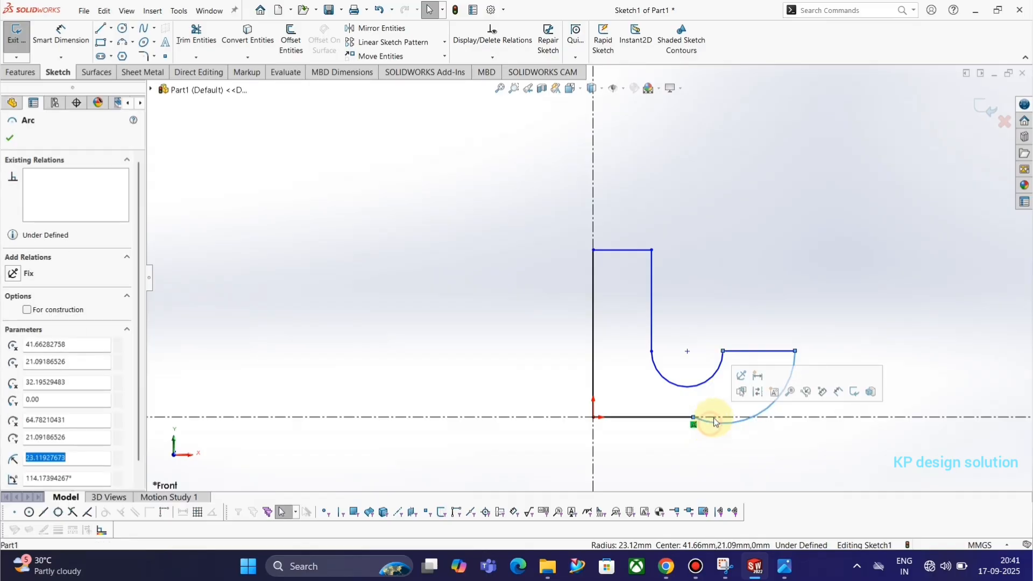
left_click(724, 417, "ctrl")
left_click(745, 370)
left_click(734, 284)
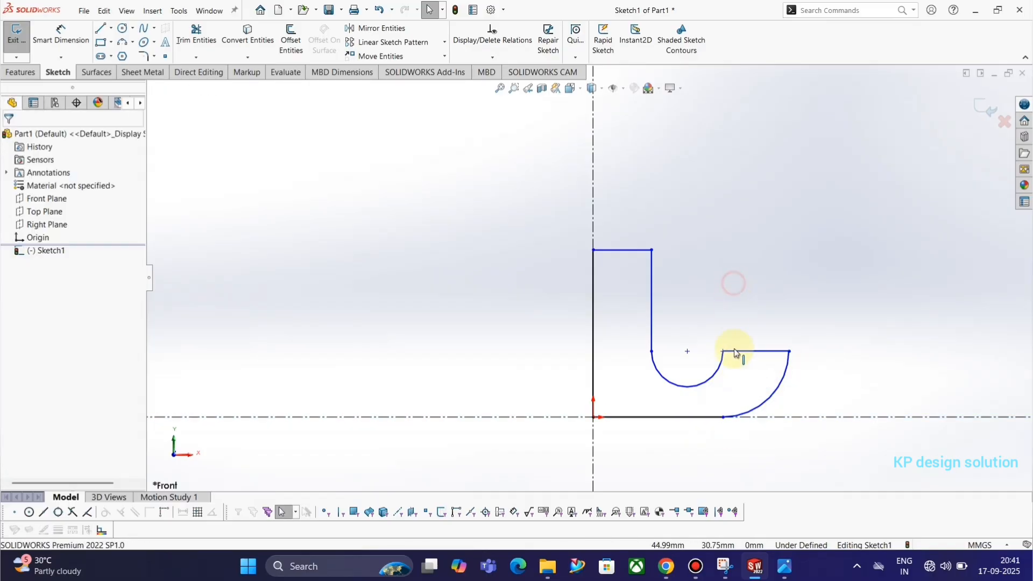
- Dimension the profile's left vertical line and set its length to 72 mm
key("alt+Tab")
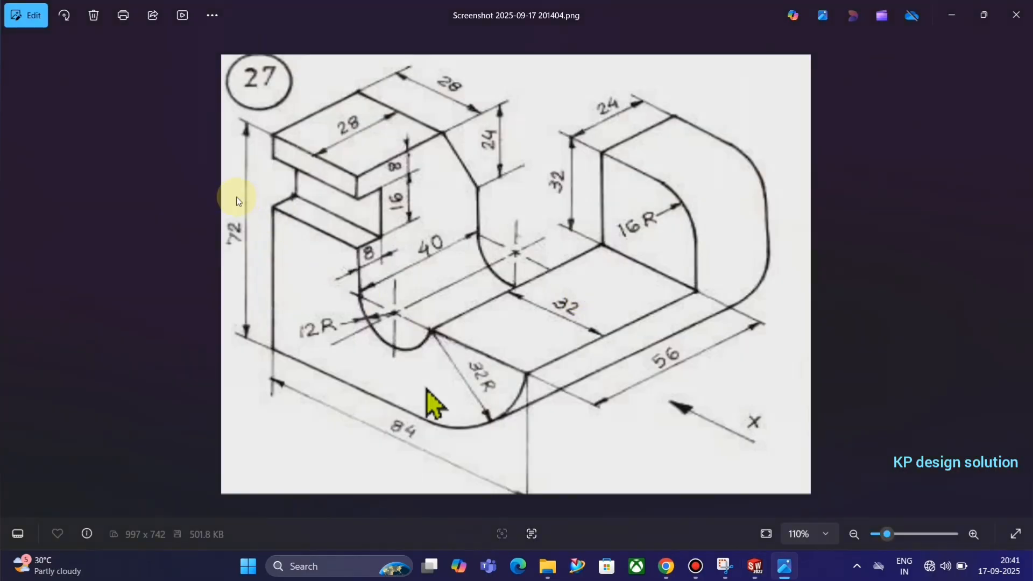
key("alt+Tab")
left_click(61, 38)
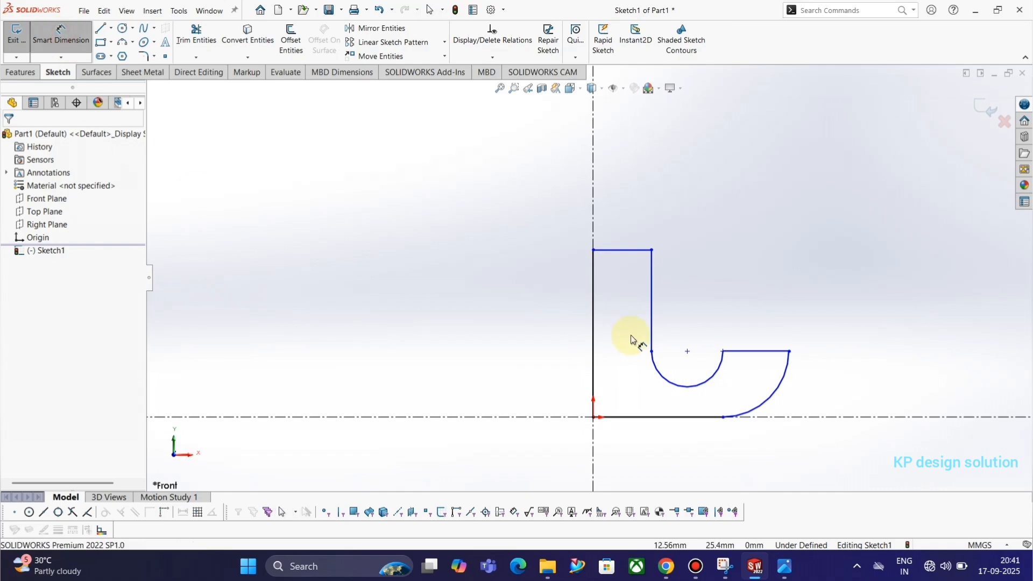
left_click(593, 321)
left_click(529, 323)
type("72")
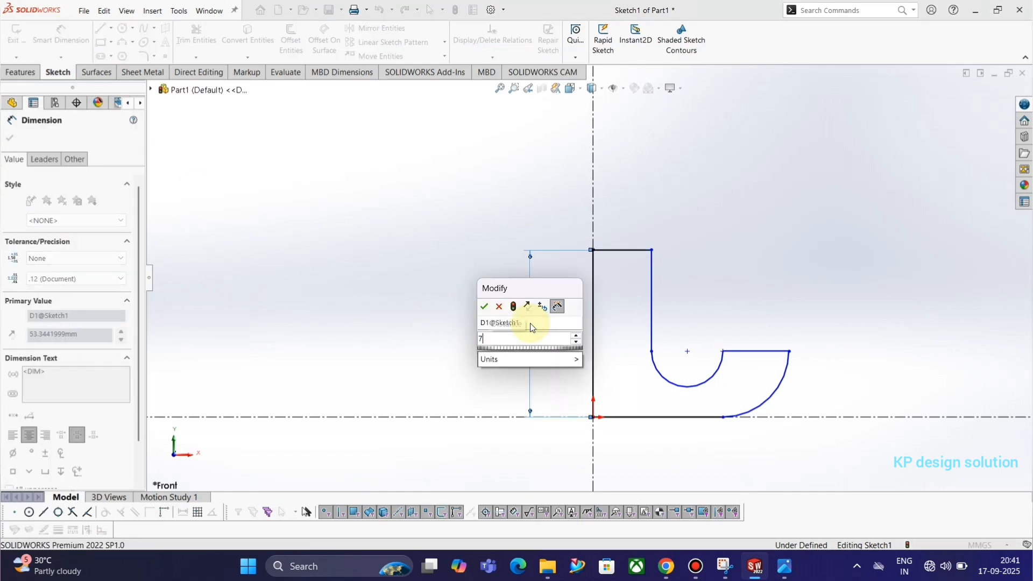
key("Return")
- Dimension the profile's top horizontal line and set its length to 28 mm
key("alt+Tab")
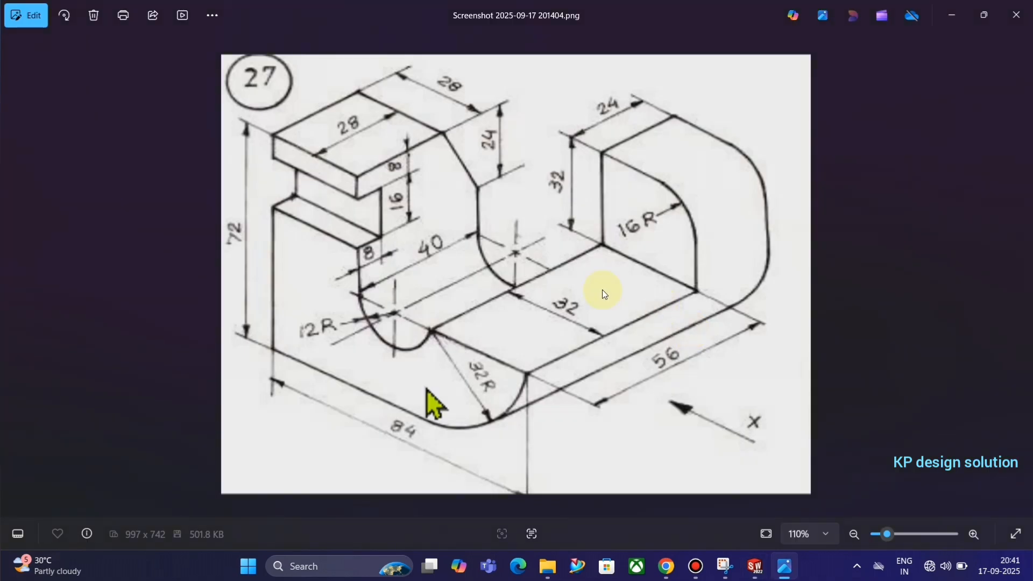
key("alt+Tab")
left_click(623, 250)
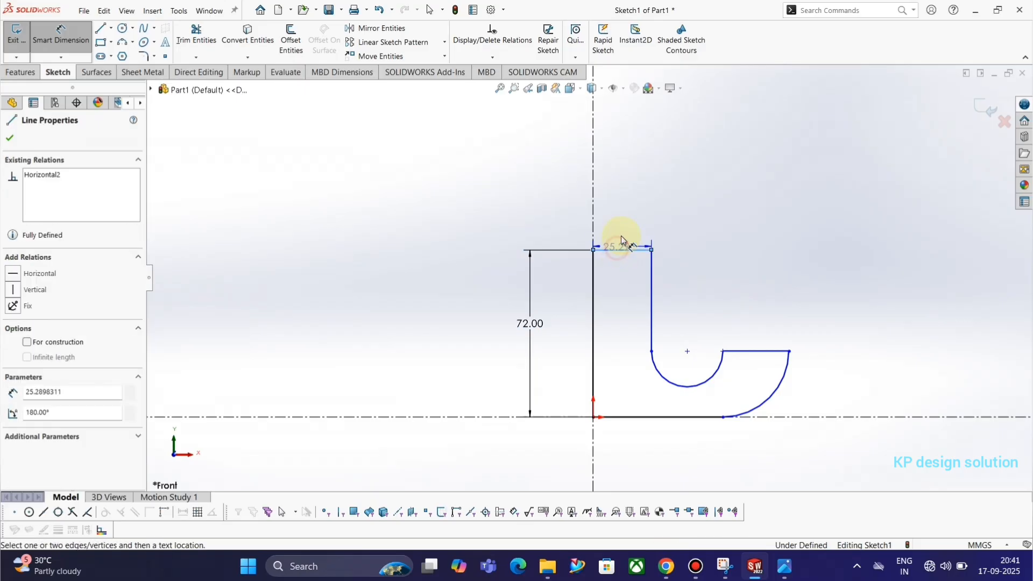
left_click(623, 234)
type("28")
key("Return")
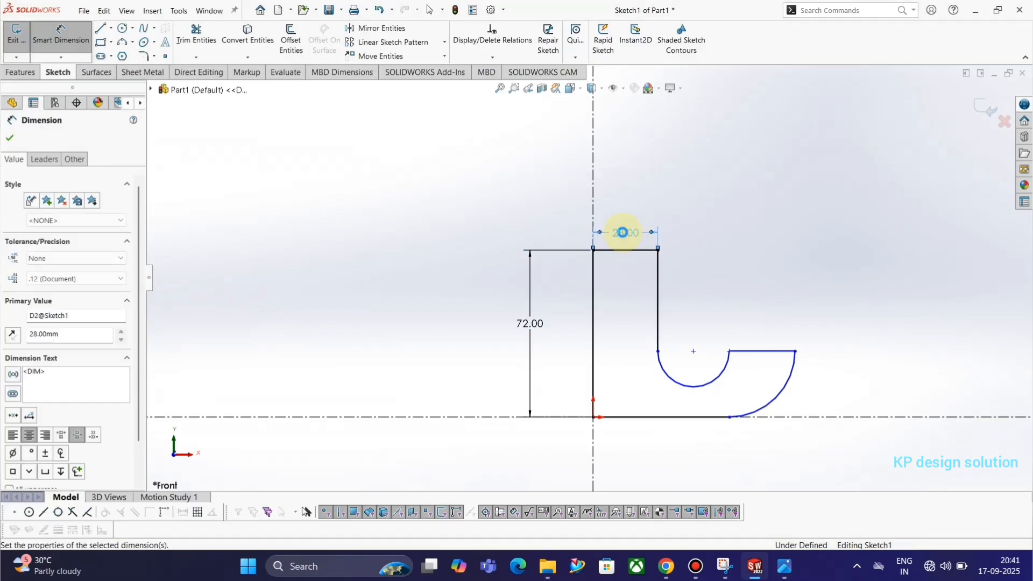
- Dimension the semicircular arc and set its radius to 12 mm
key("alt+Tab")
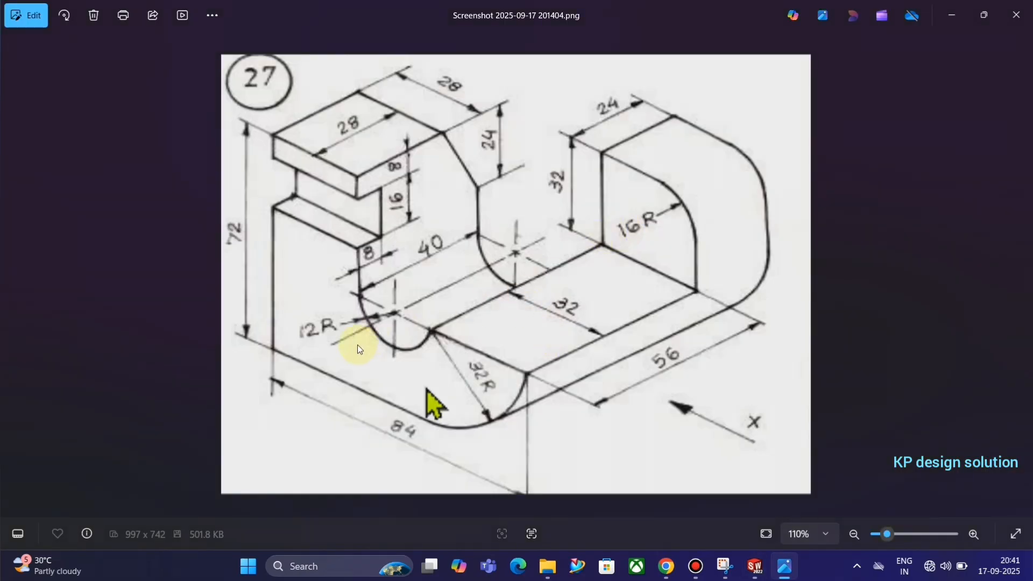
key("alt+Tab")
left_click(710, 383)
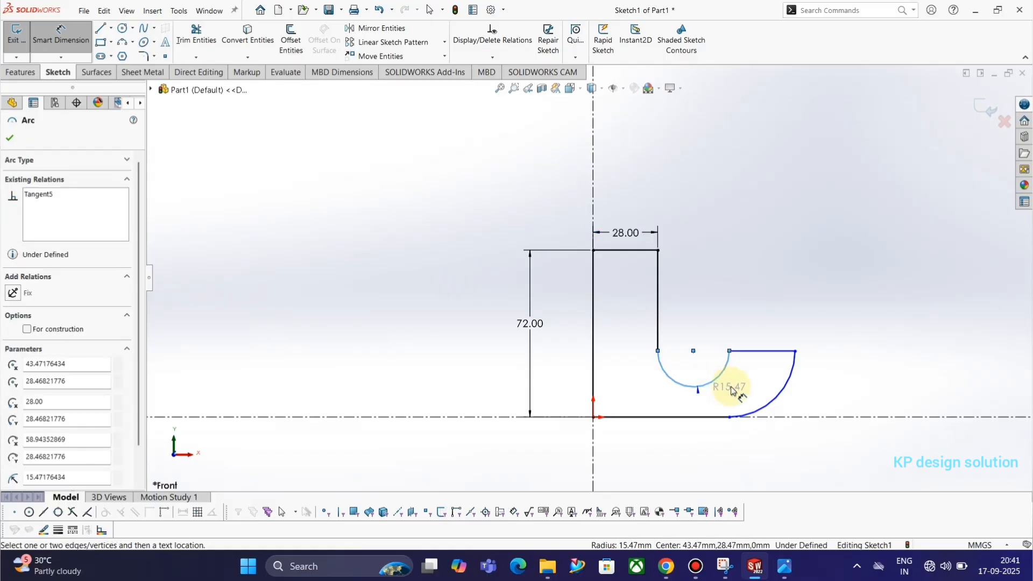
left_click(744, 395)
type("12")
key("Return")
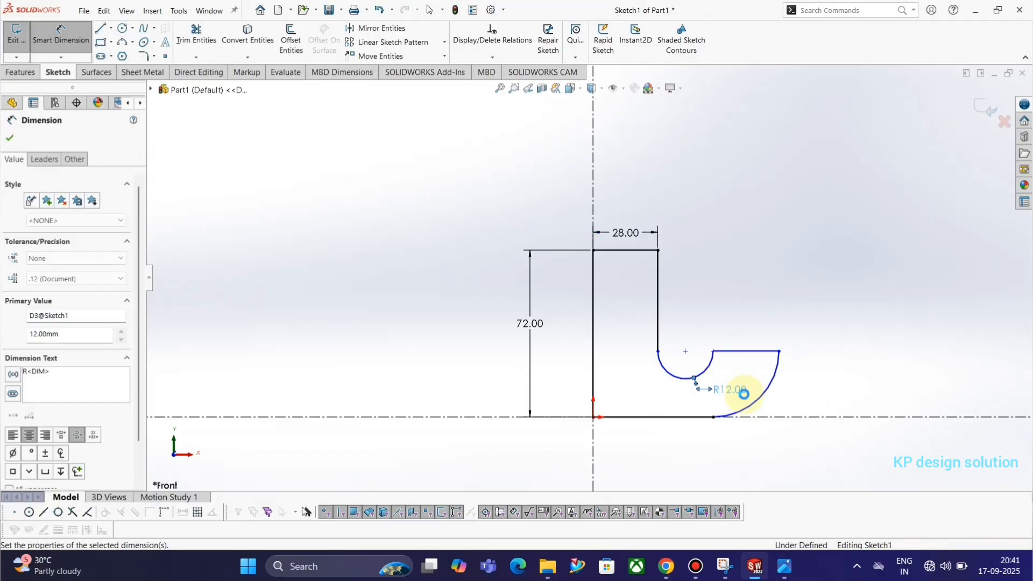
- Dimension the horizontal ledge line and set its length to 32 mm
key("alt+Tab")
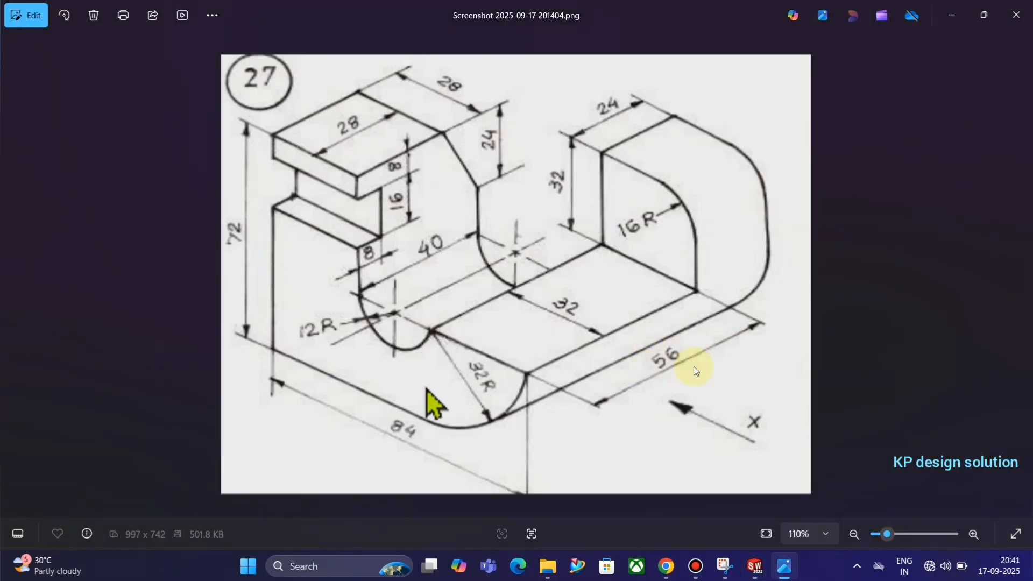
key("alt+Tab")
left_click(744, 351)
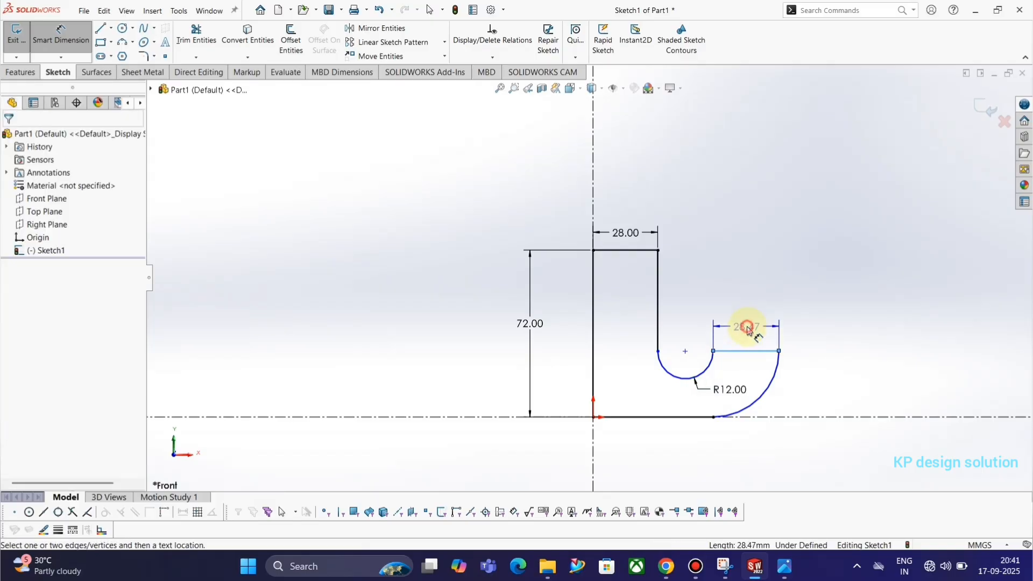
left_click(747, 330)
type("32")
key("Return")
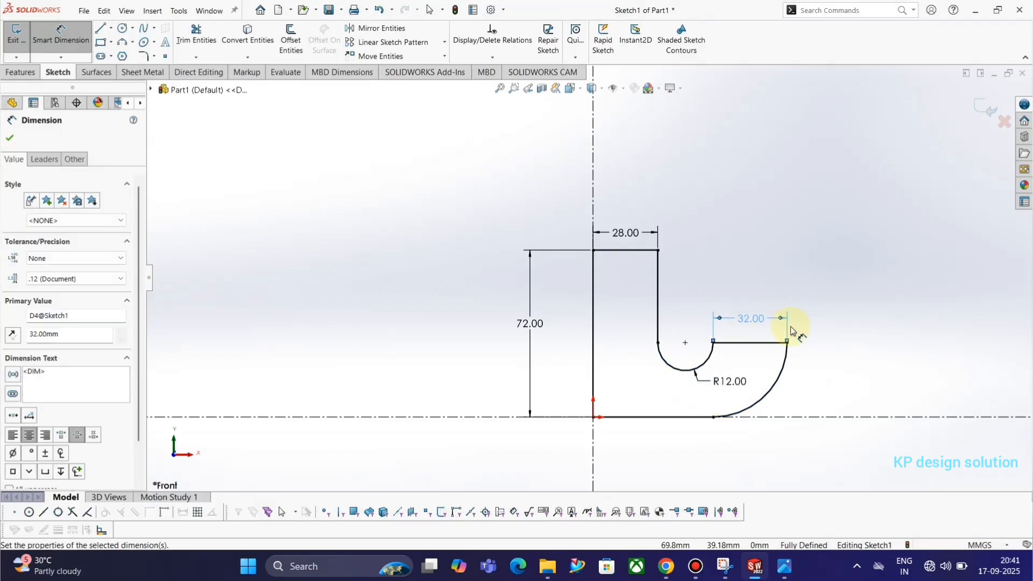
left_click(850, 322)
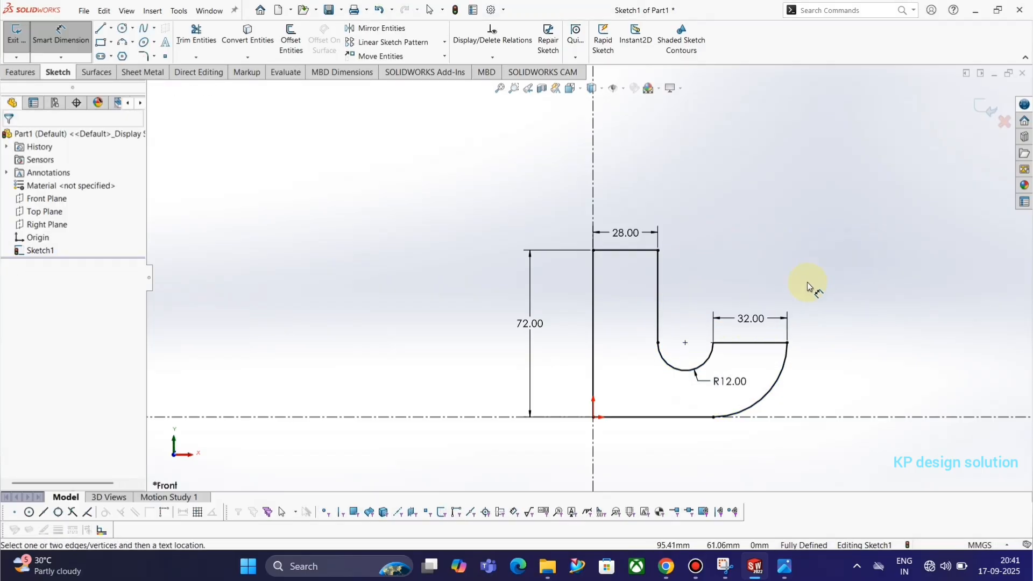
- Sketch a vertical line about 37 mm up from the ledge's inner end, continuing into a horizontal line about 22 mm long toward the outer side
key("alt+Tab")
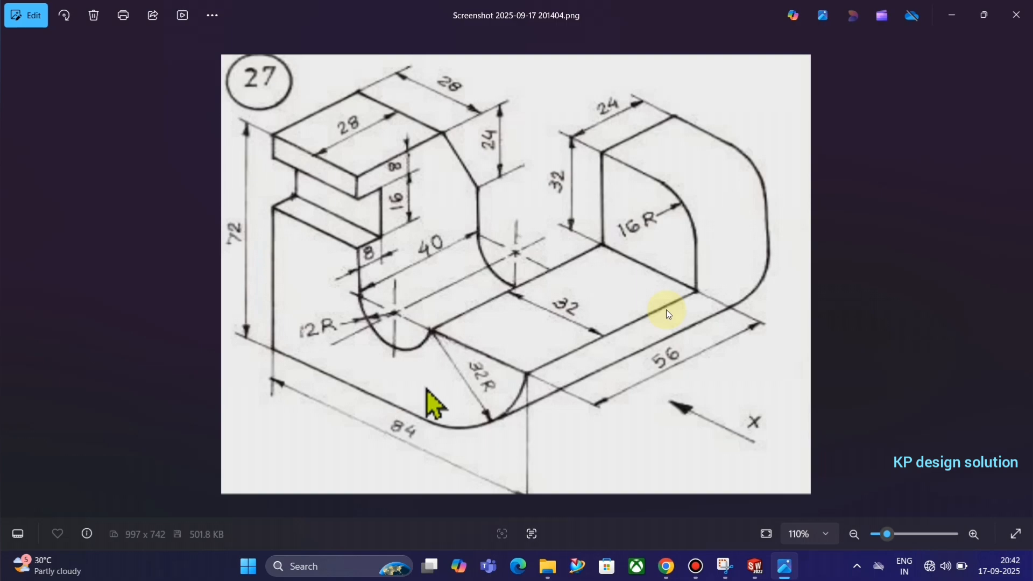
key("alt+Tab")
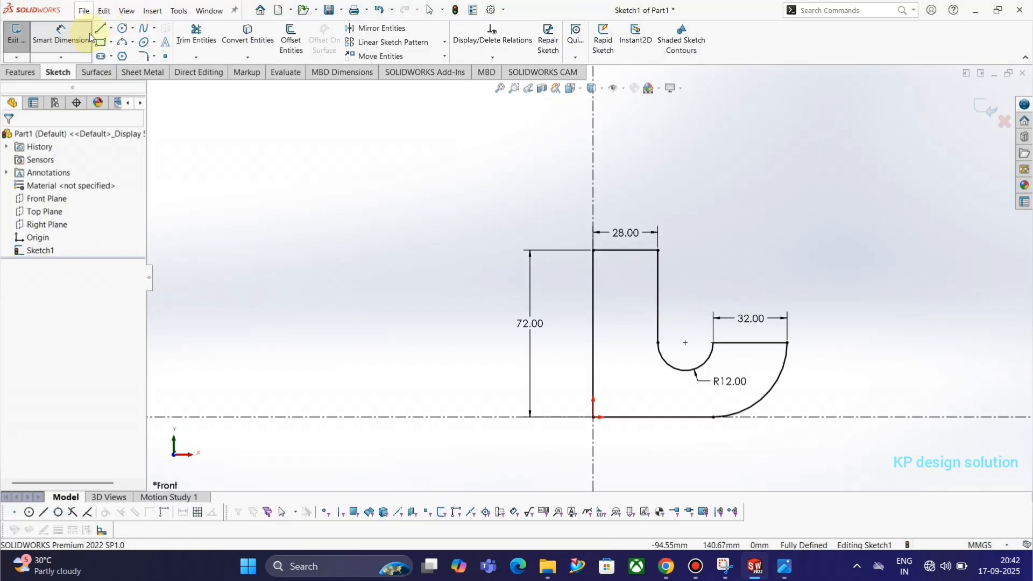
key("alt+Tab")
key("alt+Tab")
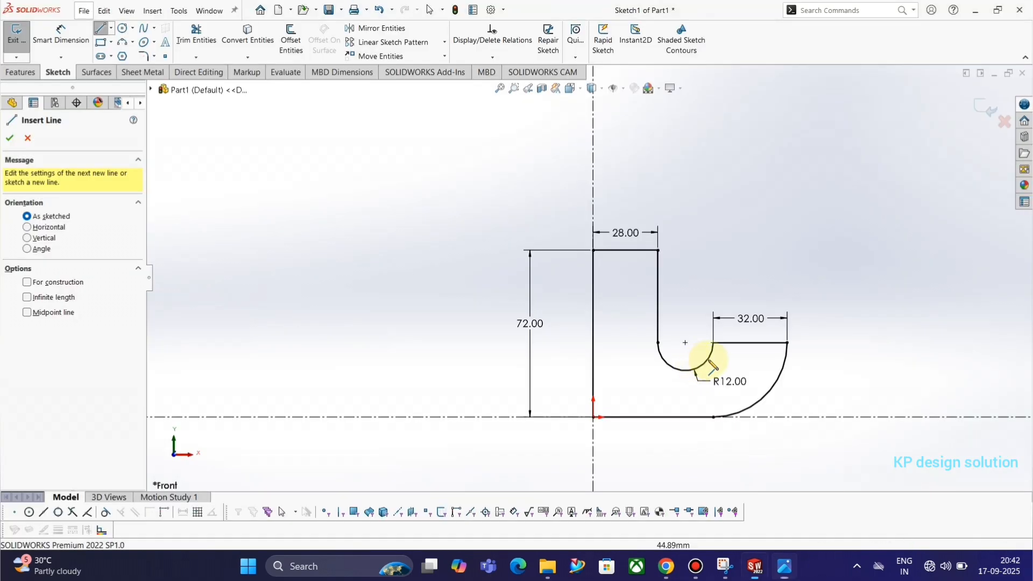
left_click(713, 342)
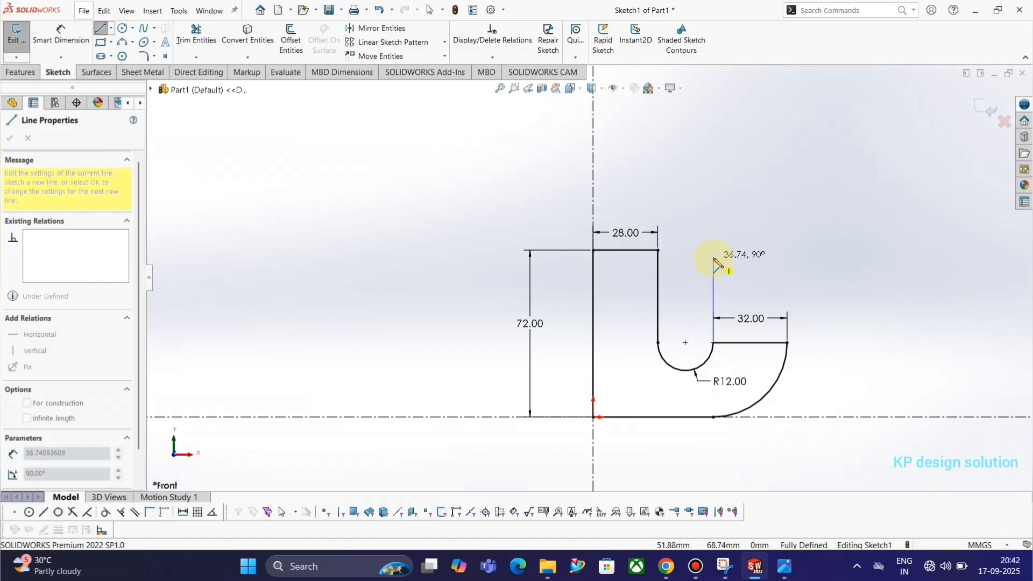
key("alt+Tab")
key("alt+Tab")
left_click(713, 257)
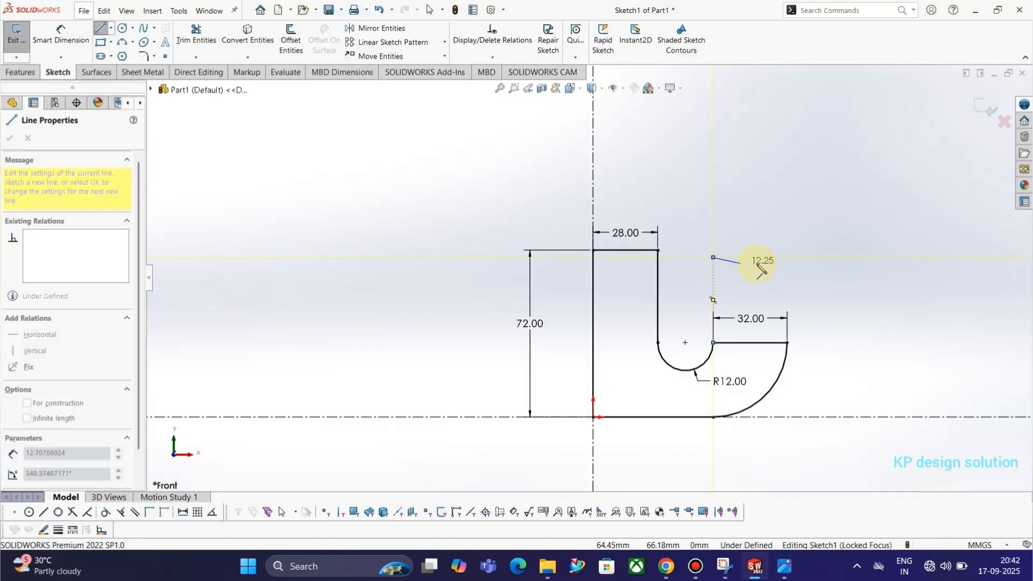
left_click(764, 257)
- Continue the outline with a tangent arc curving downward and a vertical line ending at the ledge's outer end
key("alt+Tab")
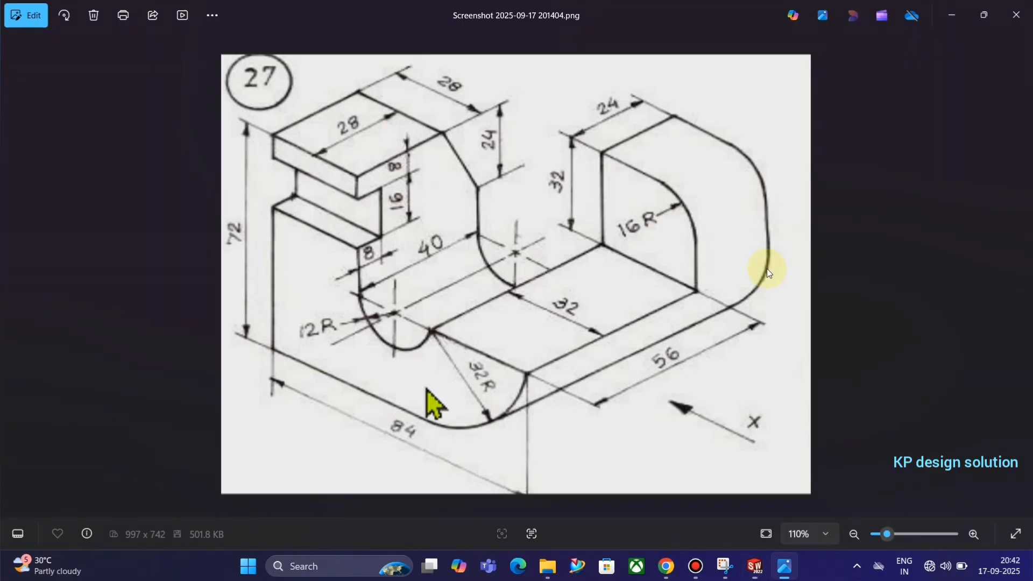
key("alt+Tab")
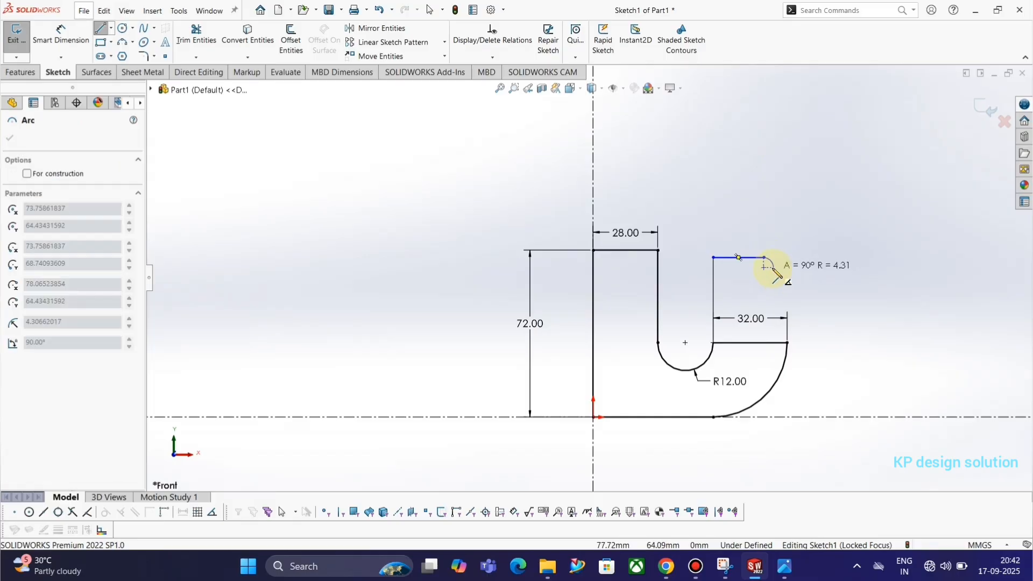
left_click(787, 299)
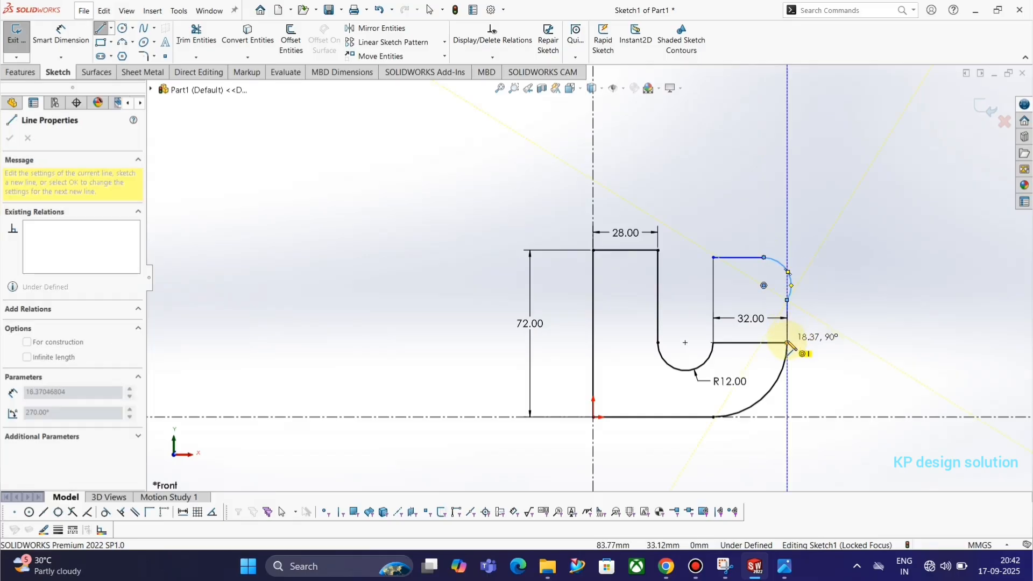
left_click(787, 342)
key("Escape")
- Make the corner arc tangent to the outer vertical line and to the horizontal top line above the ledge
left_click(795, 305)
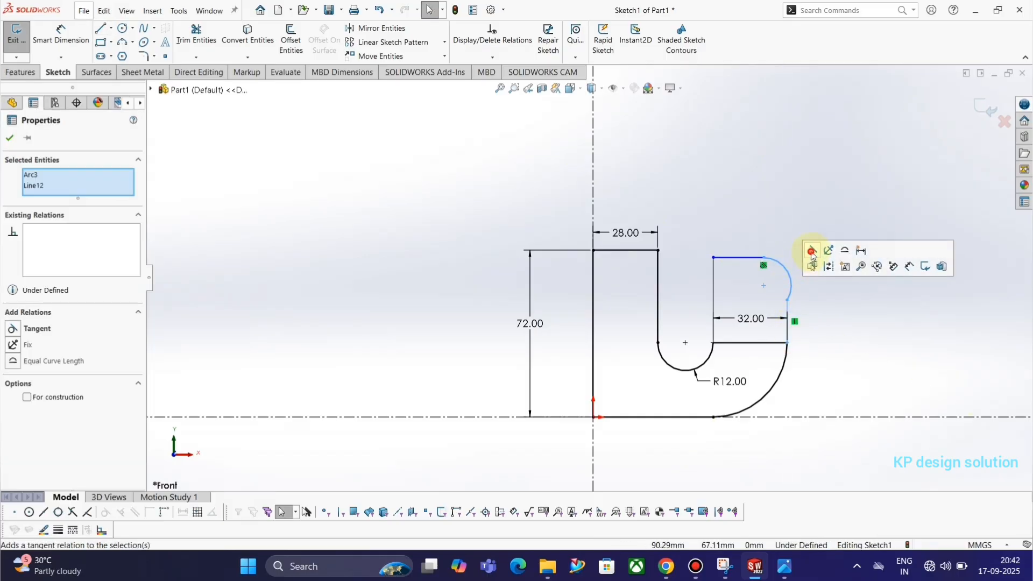
left_click(808, 249)
left_click(765, 269)
left_click_drag(751, 249, 751, 246)
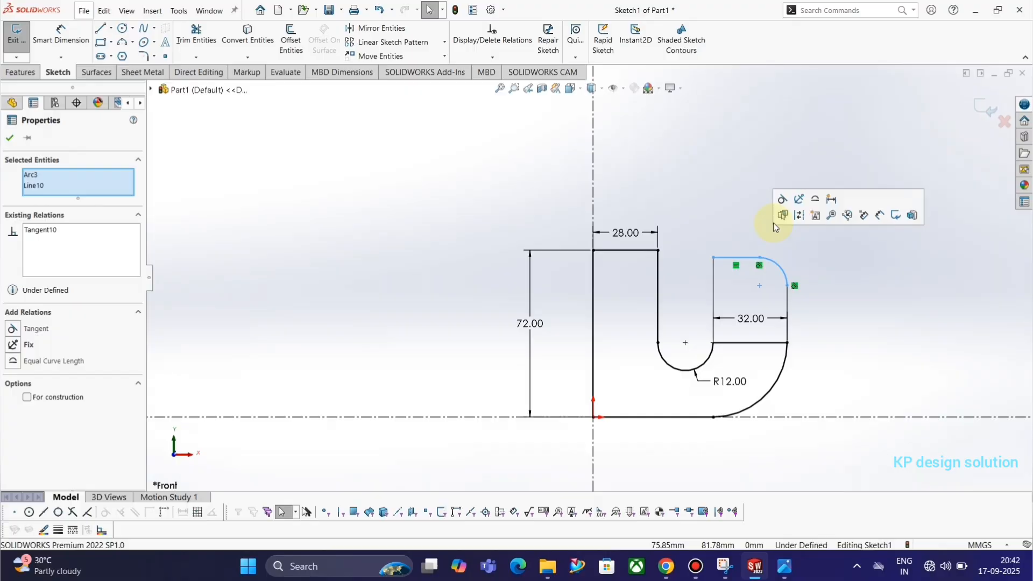
left_click(784, 198)
- Dimension the corner arc above the ledge and set its radius to 16 mm
left_click(52, 43)
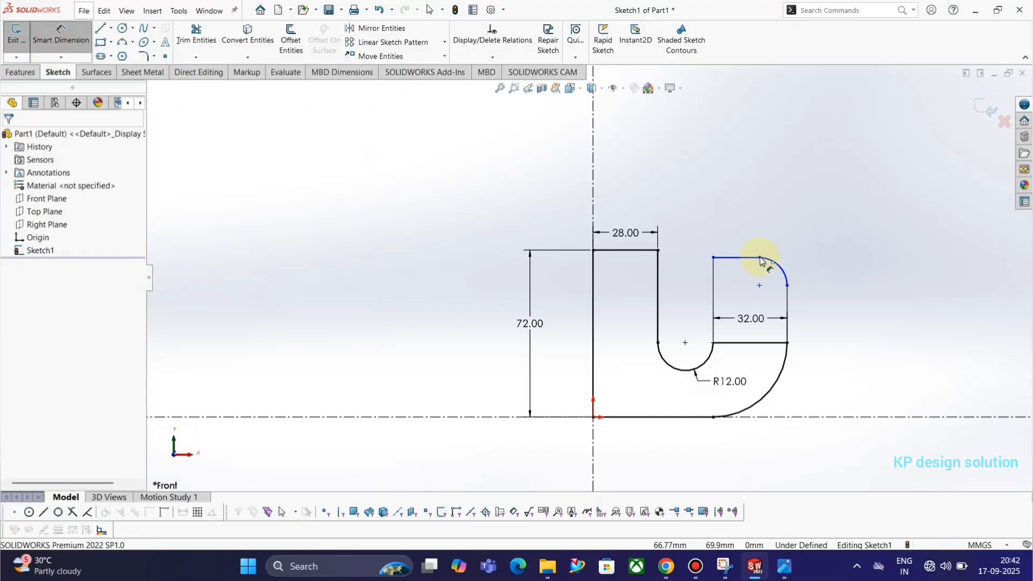
left_click(773, 258)
left_click(812, 232)
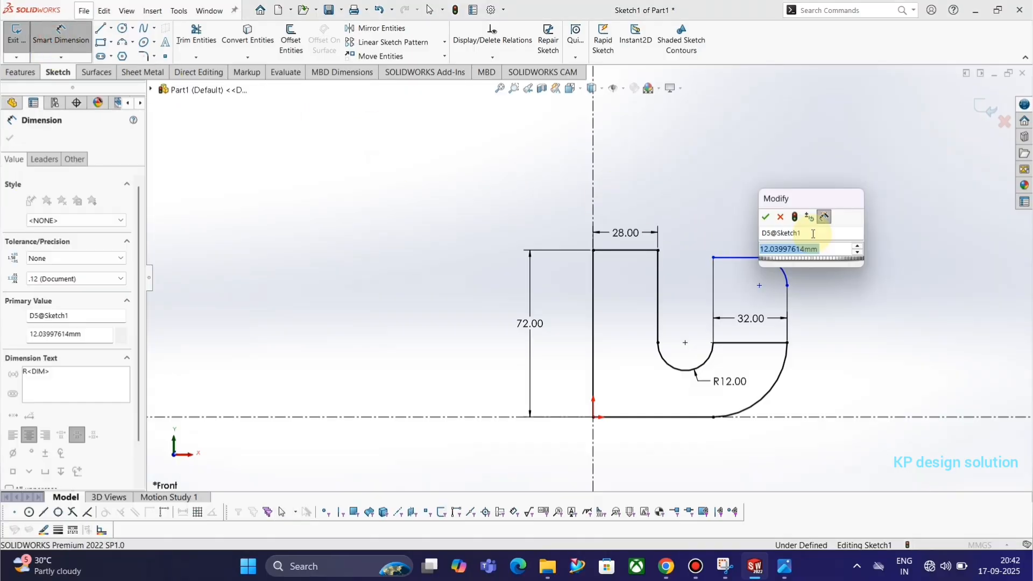
type("16")
key("Return")
- Try to dimension the distance between the two vertical lines above the ledge
key("alt+Tab")
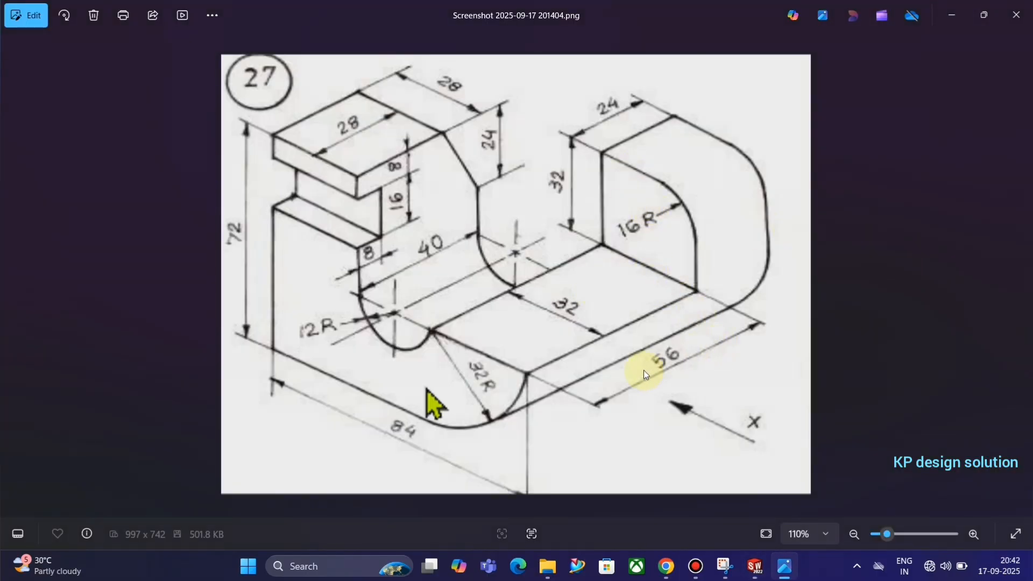
key("alt+Tab")
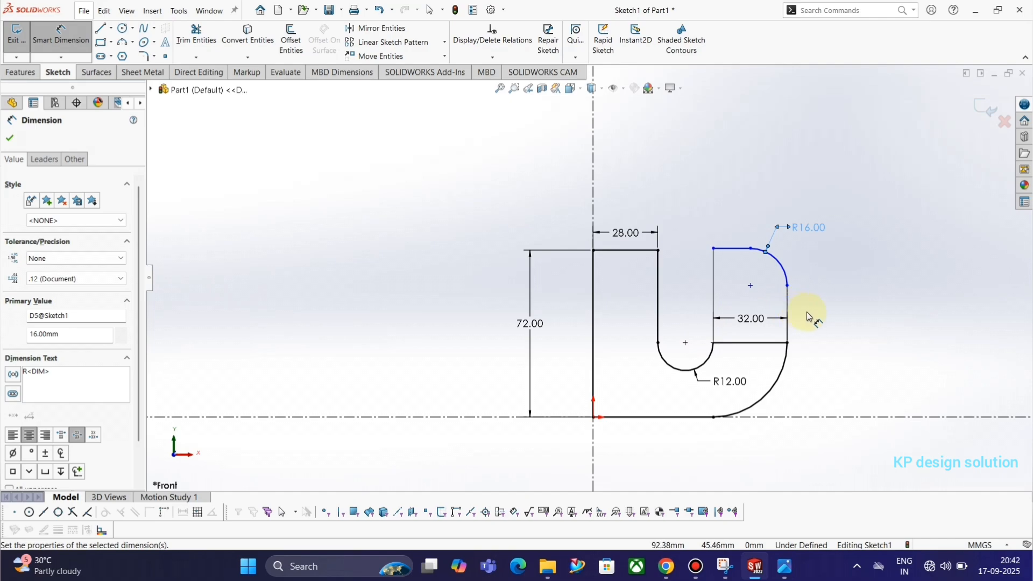
key("alt+Tab")
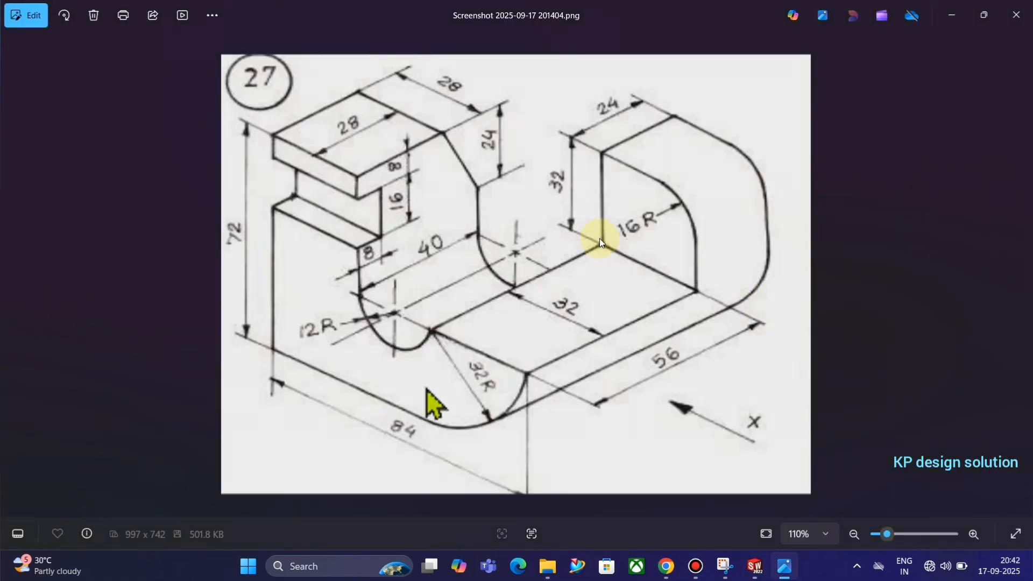
key("alt+Tab")
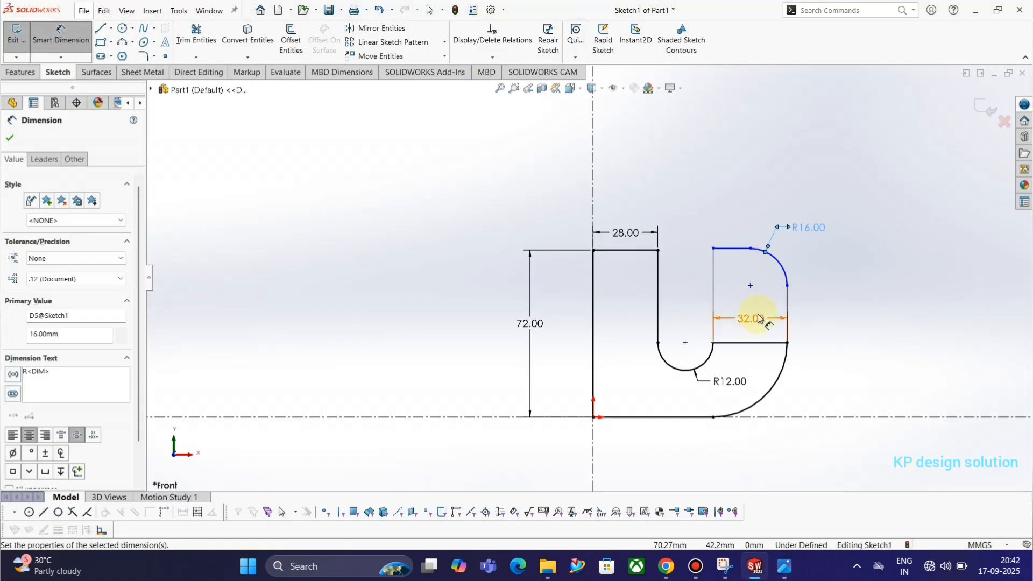
left_click(715, 293)
left_click(788, 300)
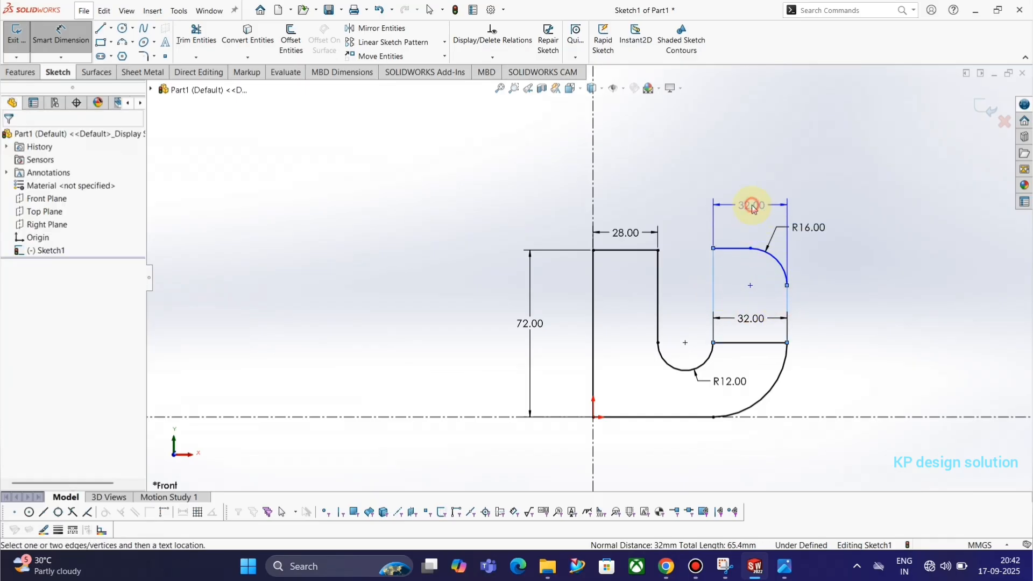
left_click(753, 208)
left_click(612, 222)
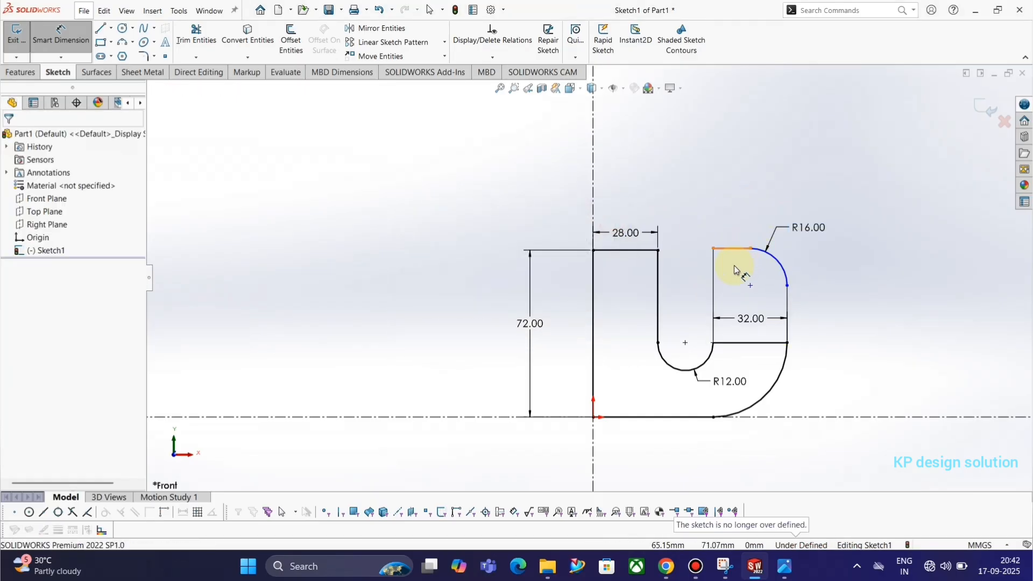
- Dimension the height from the ledge line to the horizontal top line above it and set it to 32 mm
key("alt+Tab")
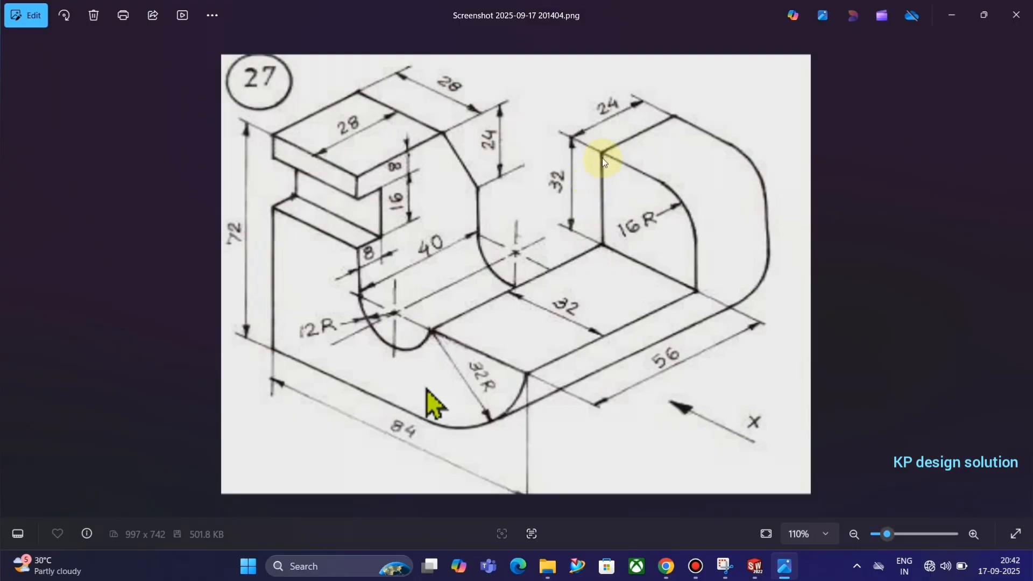
key("alt+Tab")
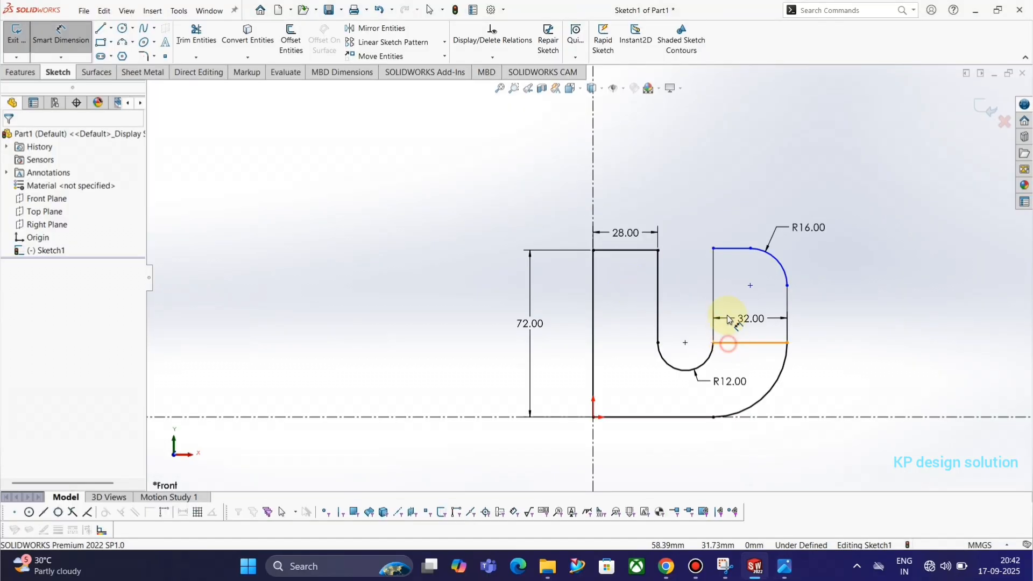
left_click(728, 342)
left_click(727, 249)
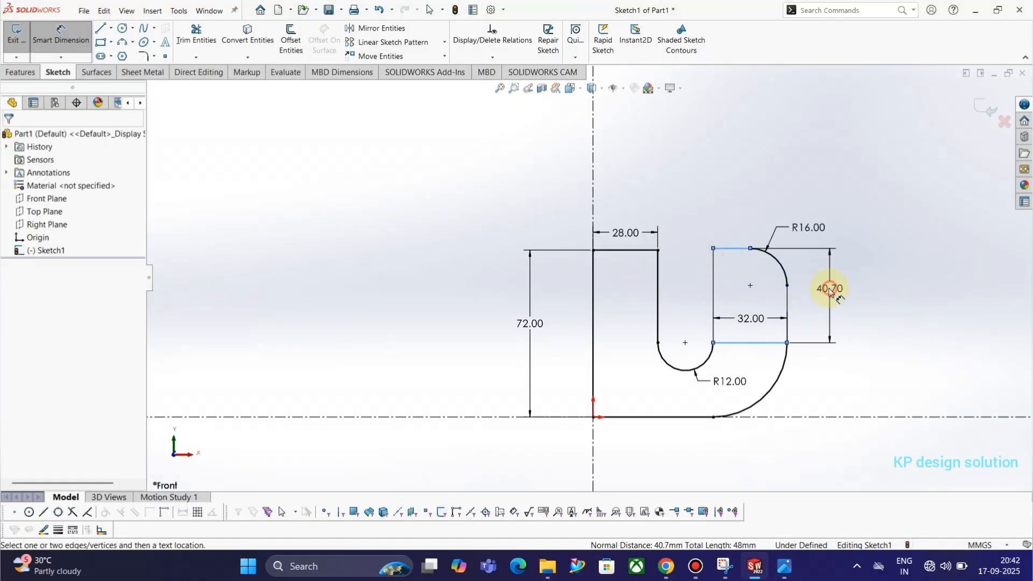
left_click(829, 291)
type("32")
key("Return")
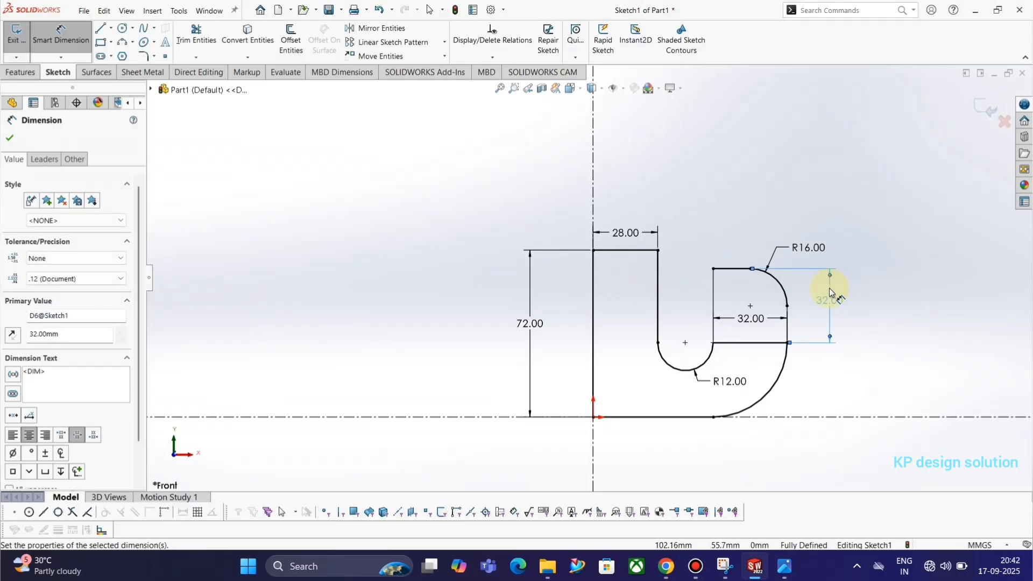
left_click(828, 225)
- Exit the profile sketch, consult the reference drawing and reopen the sketch for editing
left_click(989, 108)
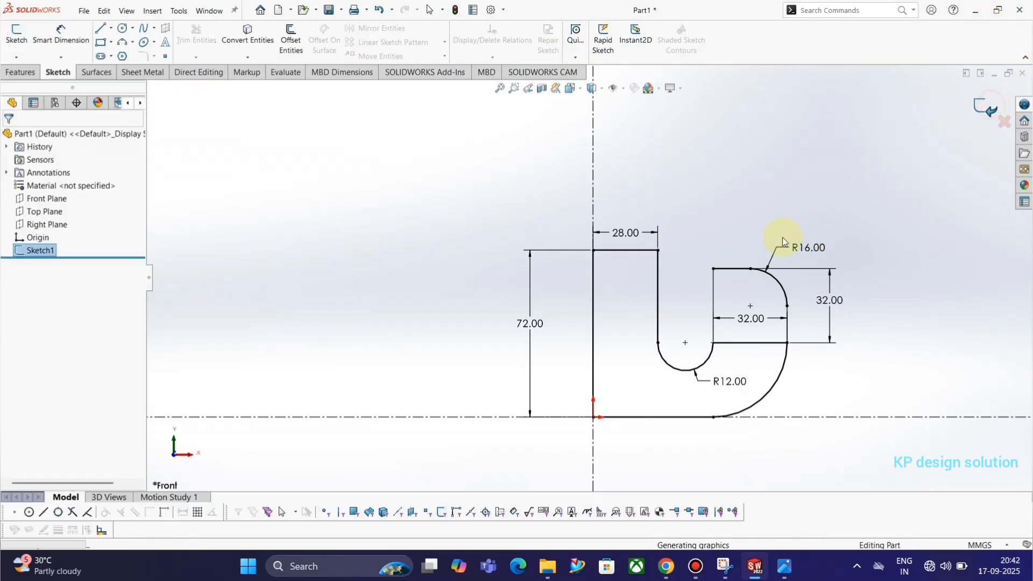
middle_click_drag(769, 265, 753, 289)
key("alt+Tab")
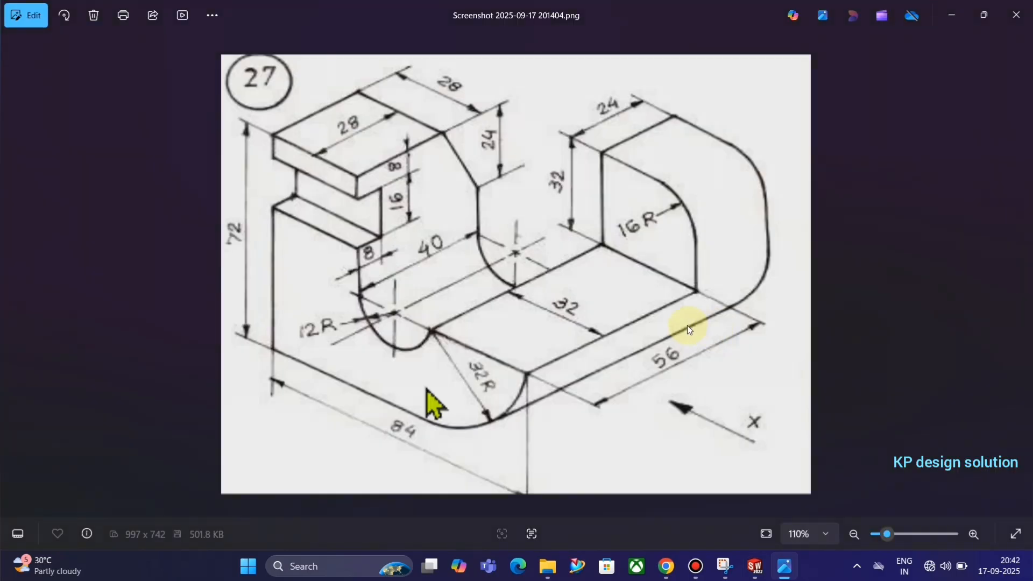
key("alt+Tab")
left_click(733, 276)
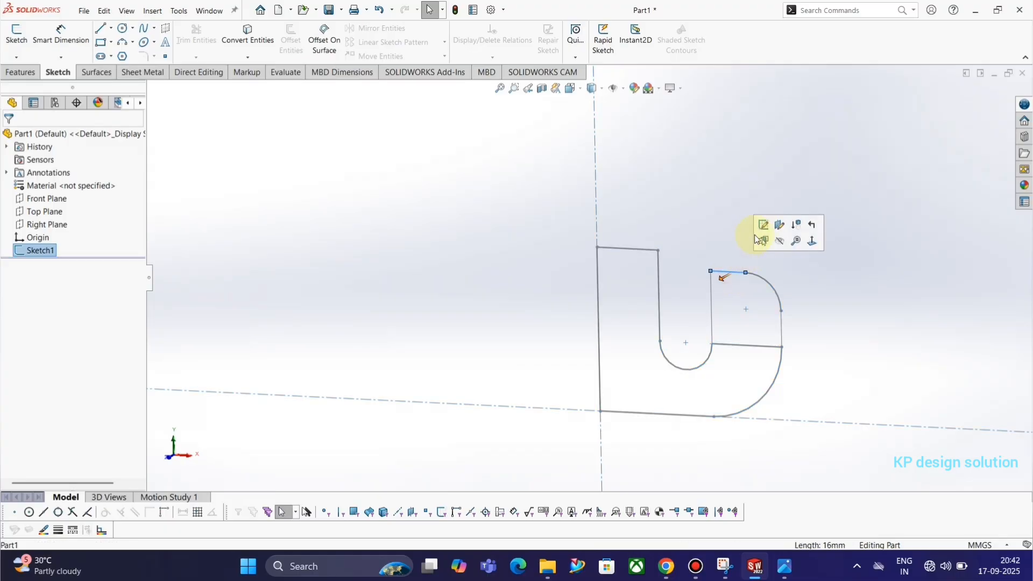
left_click(761, 225)
key("f")
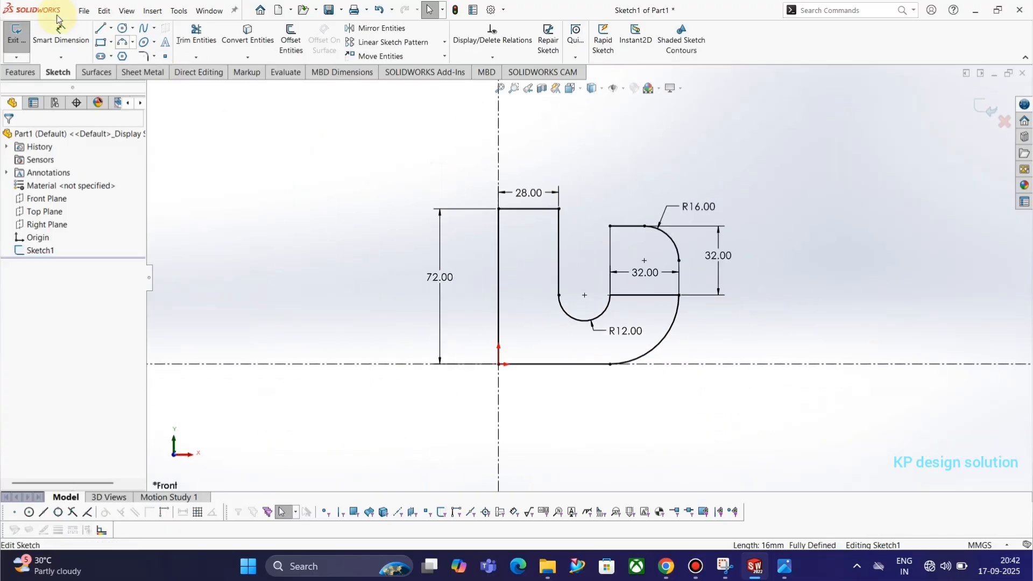
- Try a horizontal line across the tall upright, level with the top of the shorter leg, and delete it
left_click(99, 28)
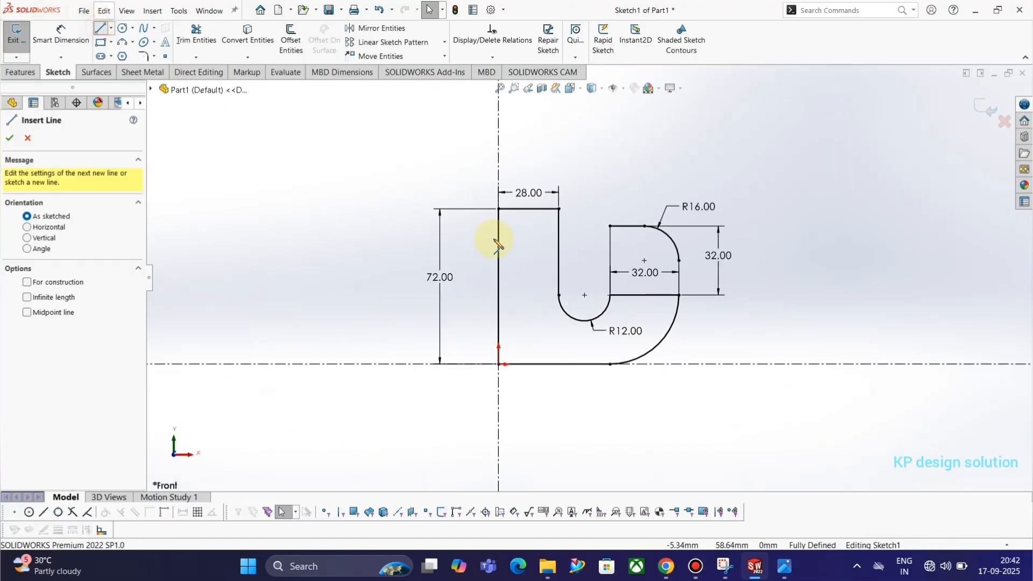
left_click(560, 226)
left_click(499, 226)
key("Escape")
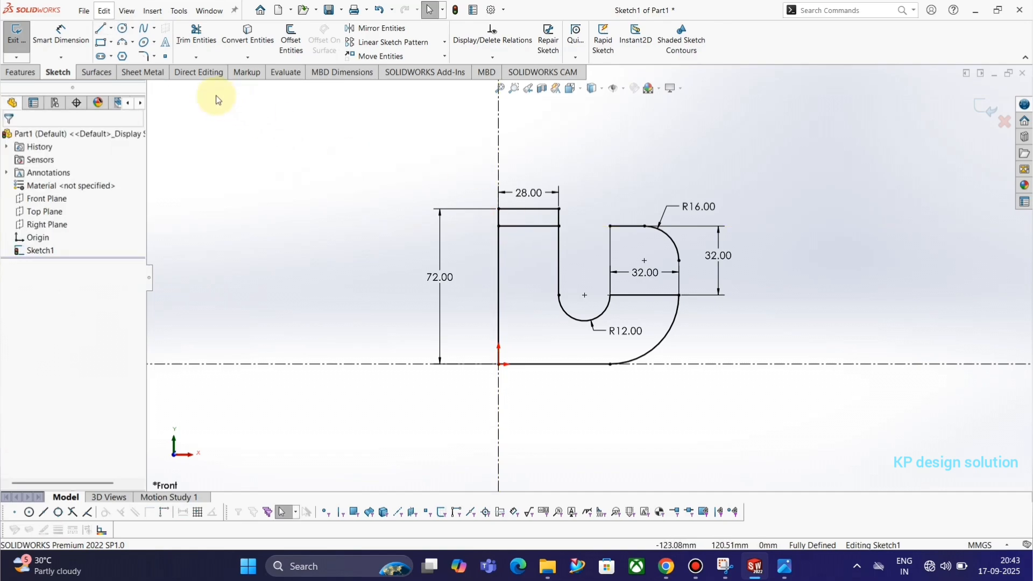
left_click(100, 27)
key("alt+Tab")
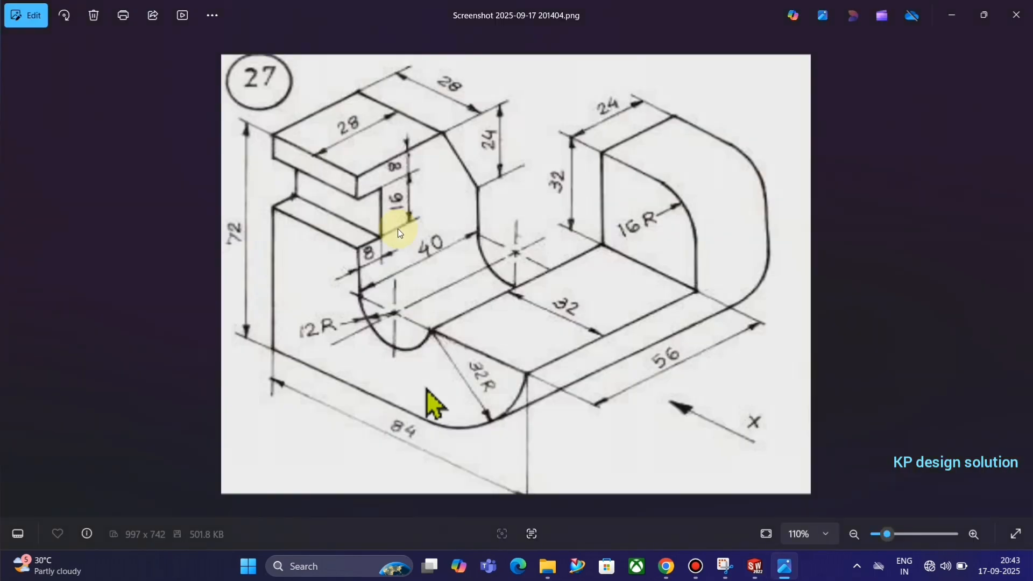
key("alt+Tab")
key("Escape")
left_click(545, 226)
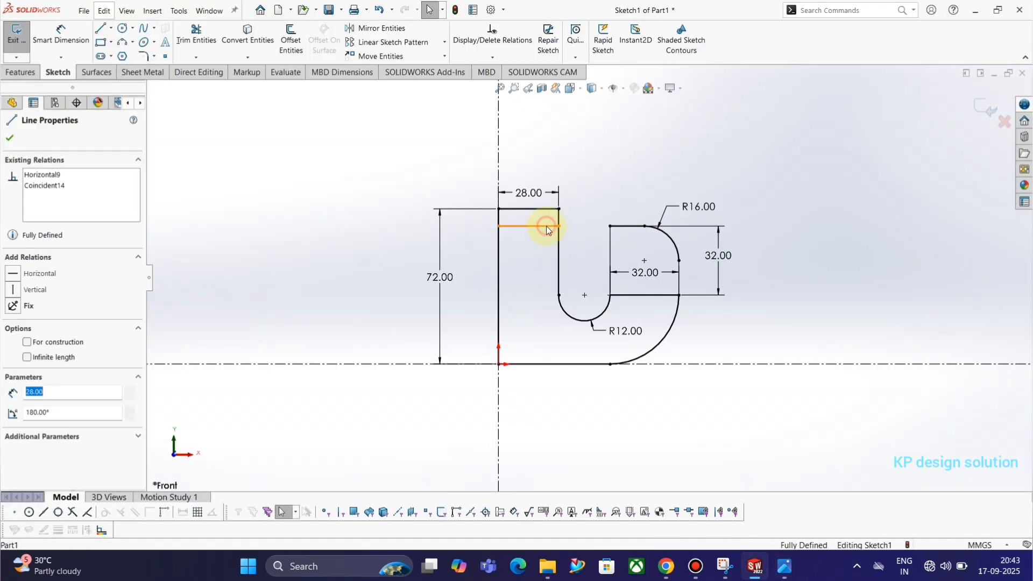
key("Escape")
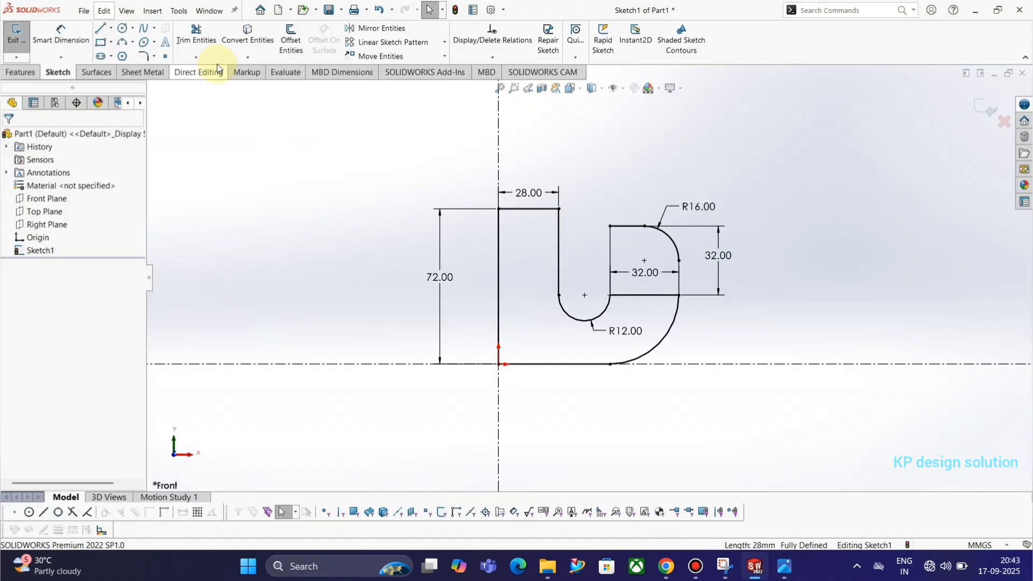
- Sketch a horizontal line across the full width of the tall upright, about 10 mm below its top edge
left_click(97, 30)
left_click(558, 230)
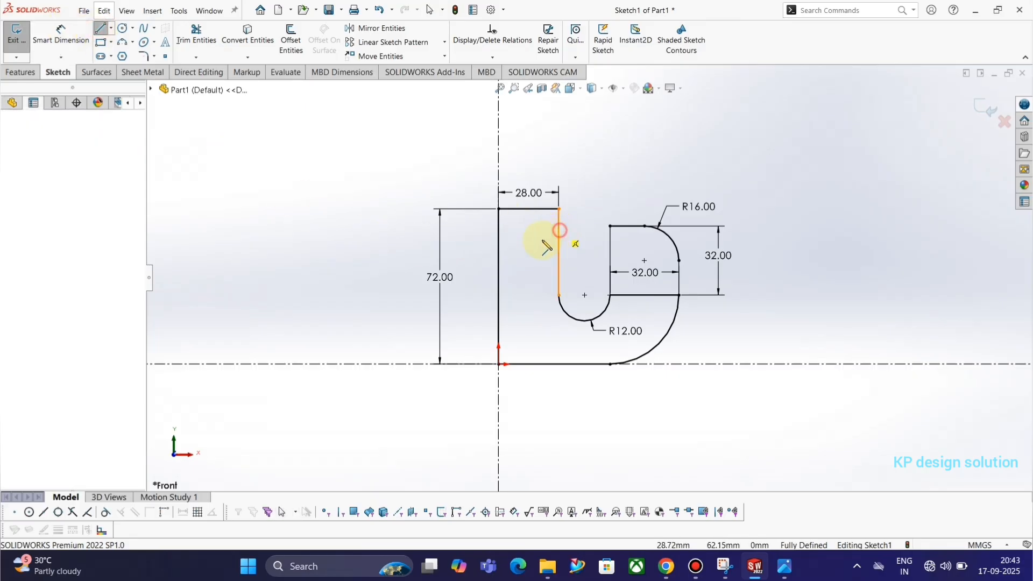
left_click(499, 230)
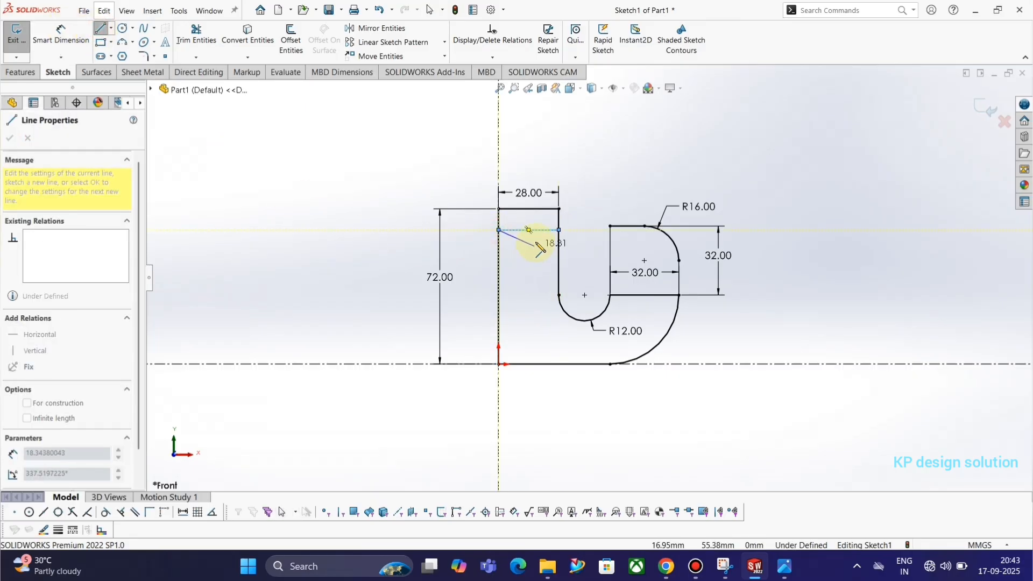
key("Escape")
left_click(61, 33)
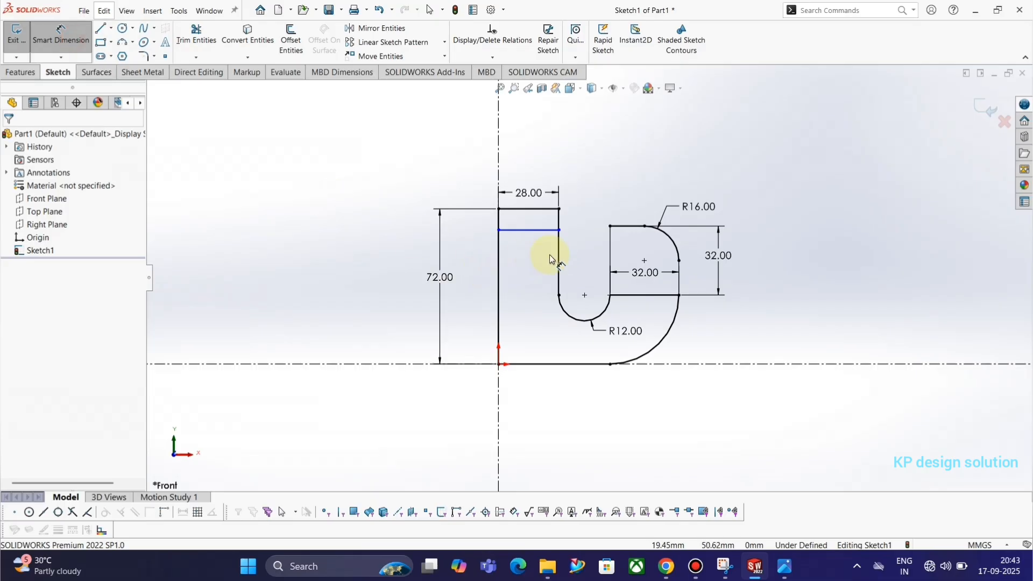
left_click(100, 28)
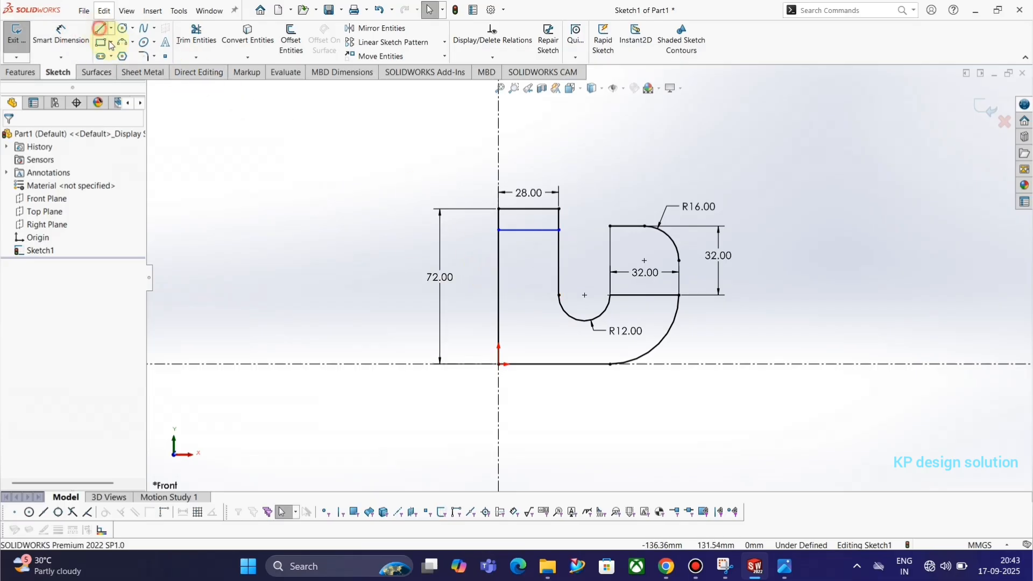
key("Escape")
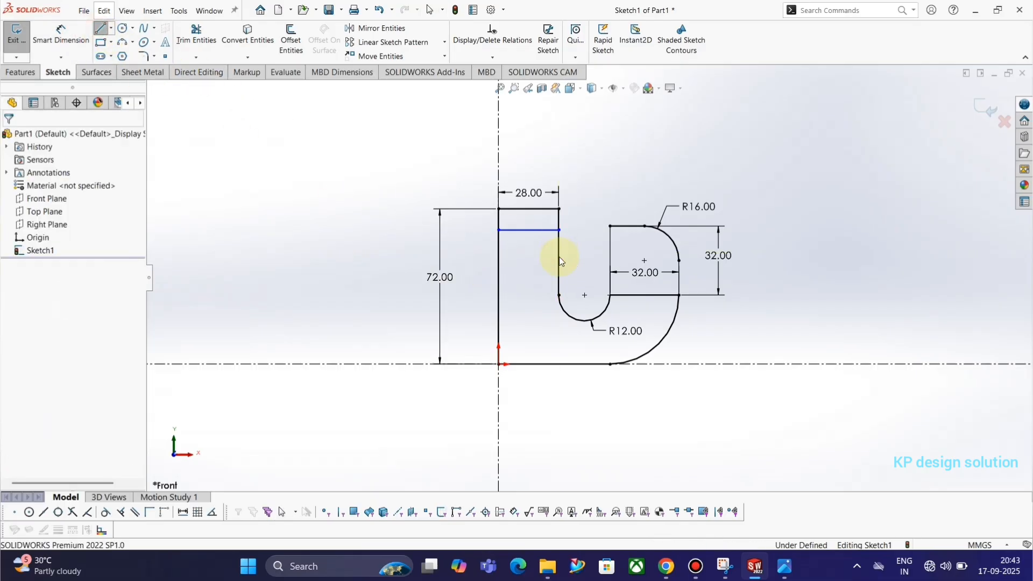
- Sketch a second horizontal line across the tall upright, about 22 mm below its top edge, and check the reference drawing
left_click(100, 28)
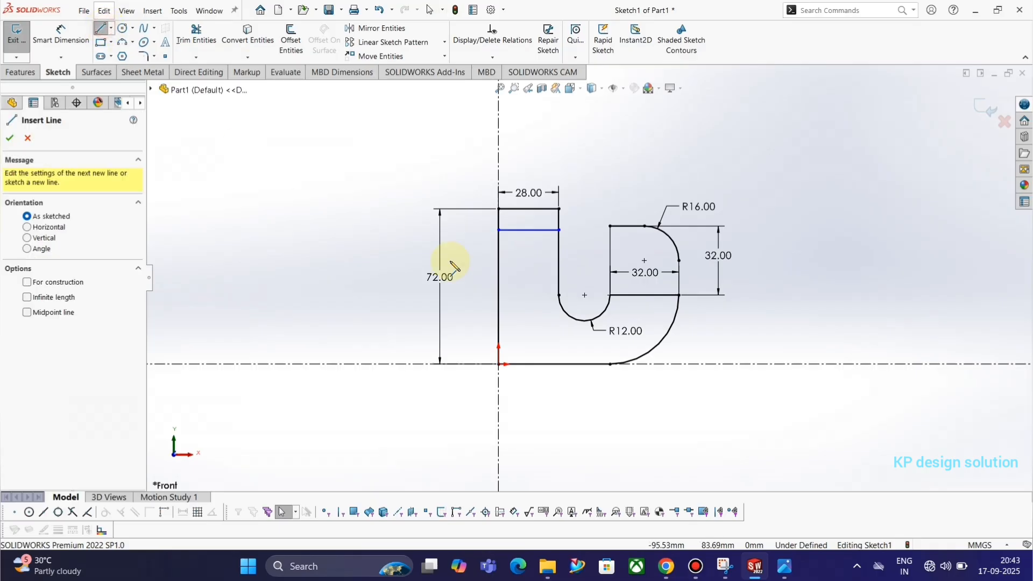
left_click(560, 257)
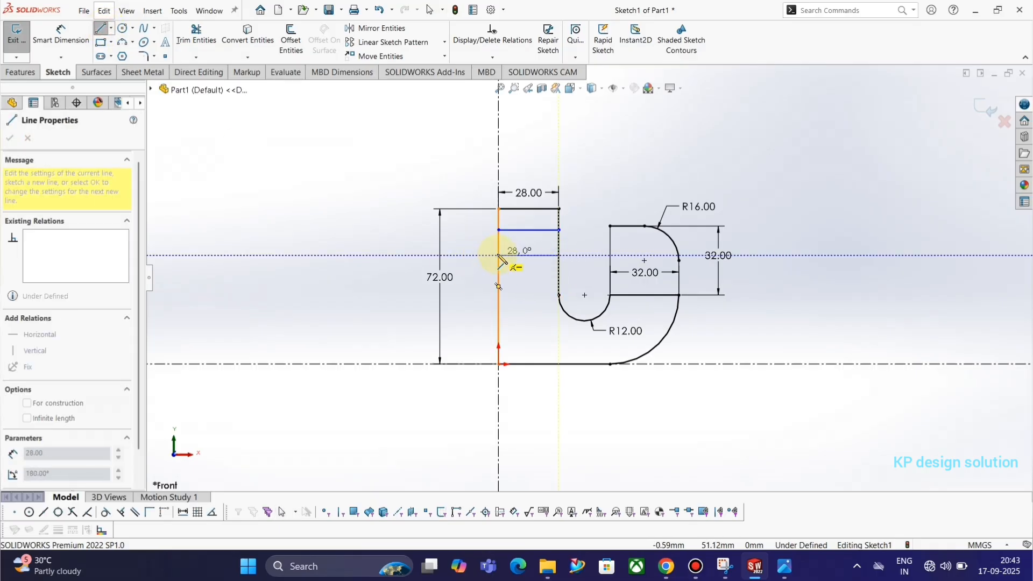
left_click(498, 256)
key("Escape")
key("alt+Tab")
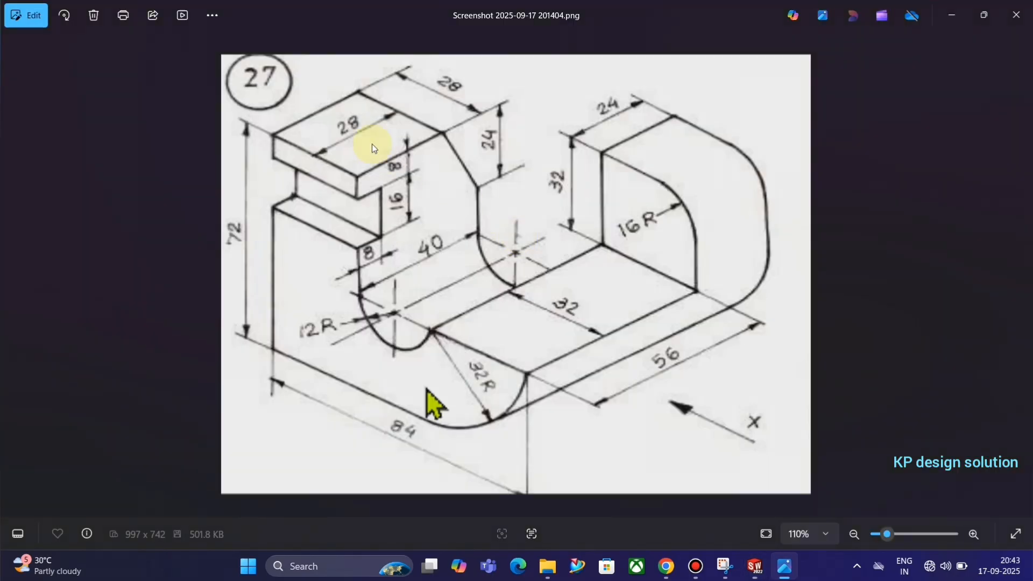
key("alt+Tab")
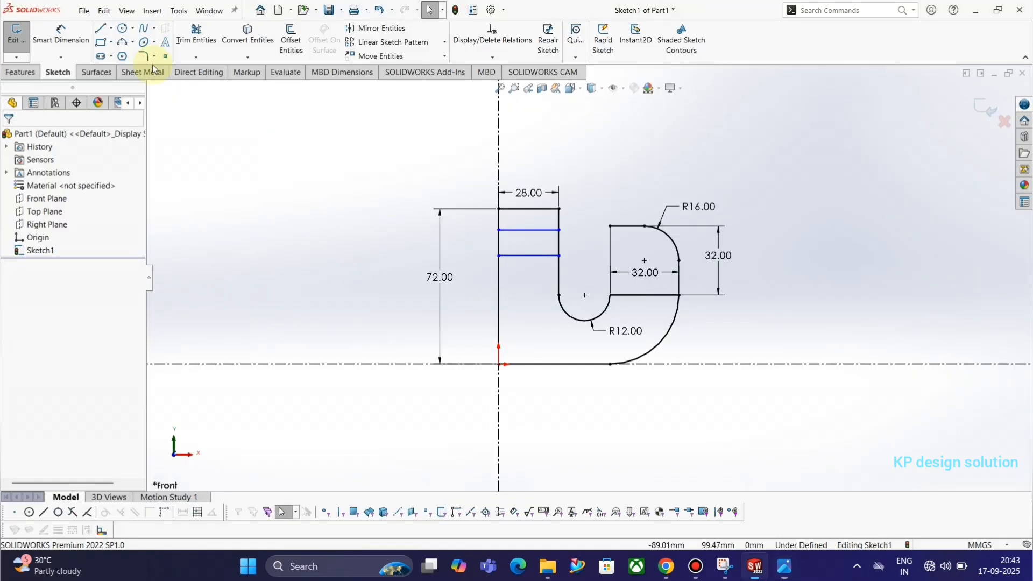
left_click(101, 30)
key("Escape")
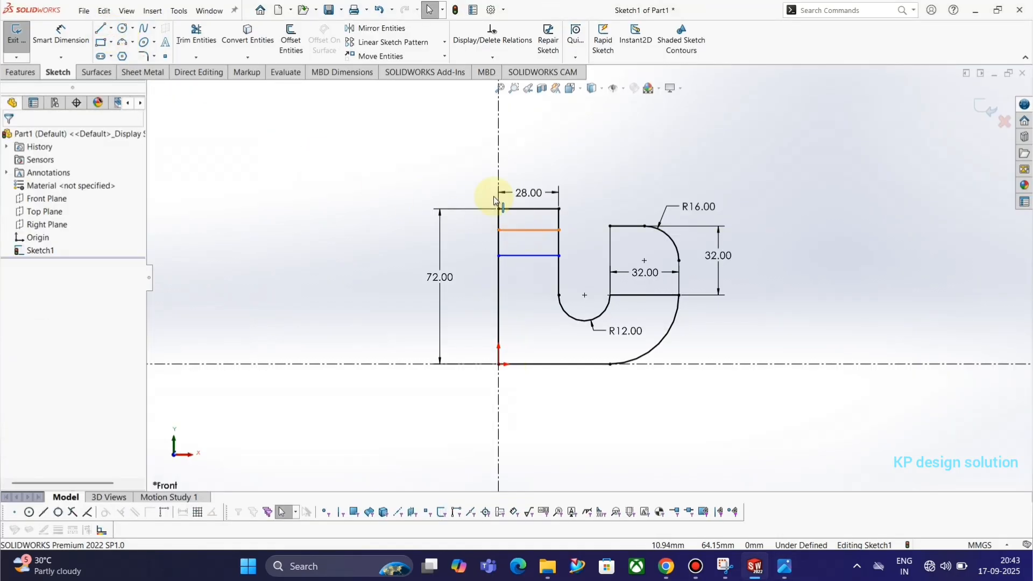
- Dimension the distance from the upright's top edge to the first line below it and set it to 8 mm
left_click(61, 33)
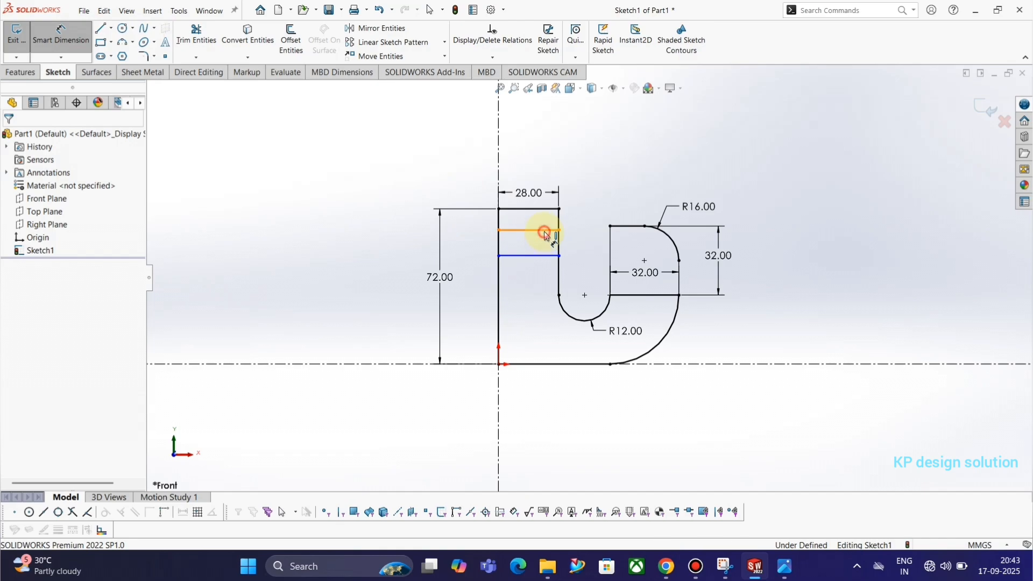
left_click(545, 232)
left_click(540, 209)
double_click(399, 220)
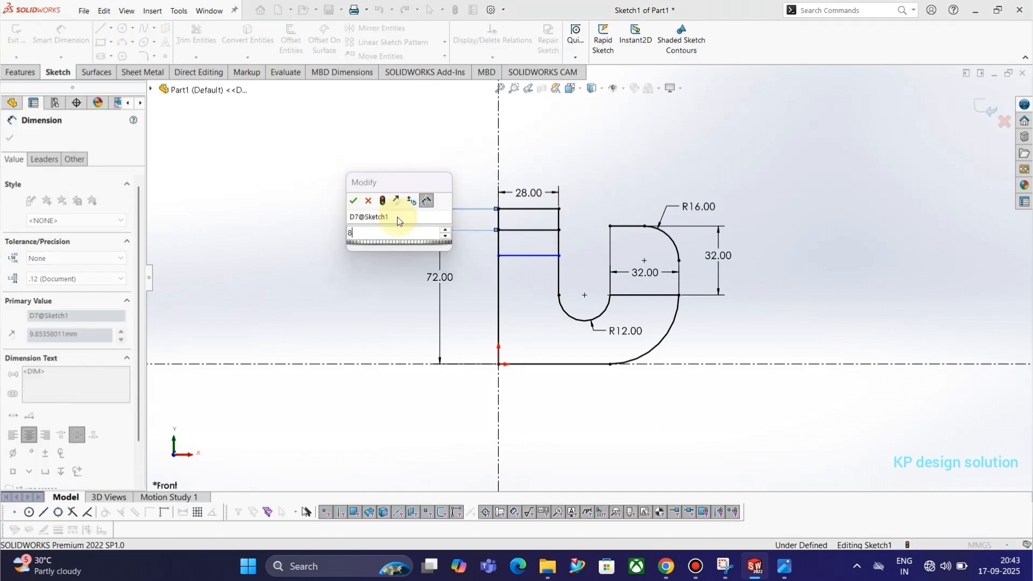
type("8")
key("Return")
- Dimension the distance between the two inner horizontal lines of the upright and set it to 16 mm
left_click(536, 257)
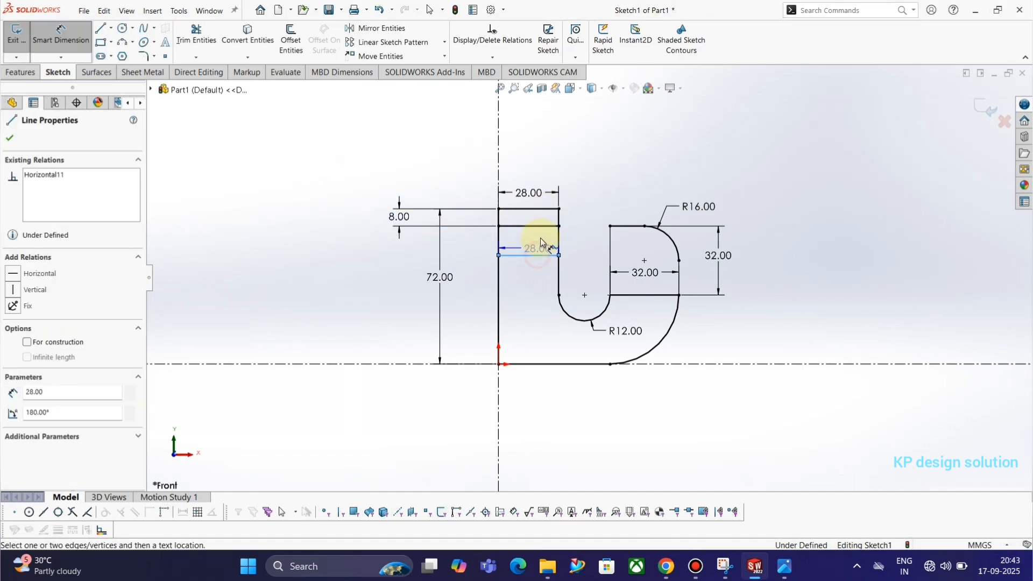
left_click(541, 226)
left_click(370, 240)
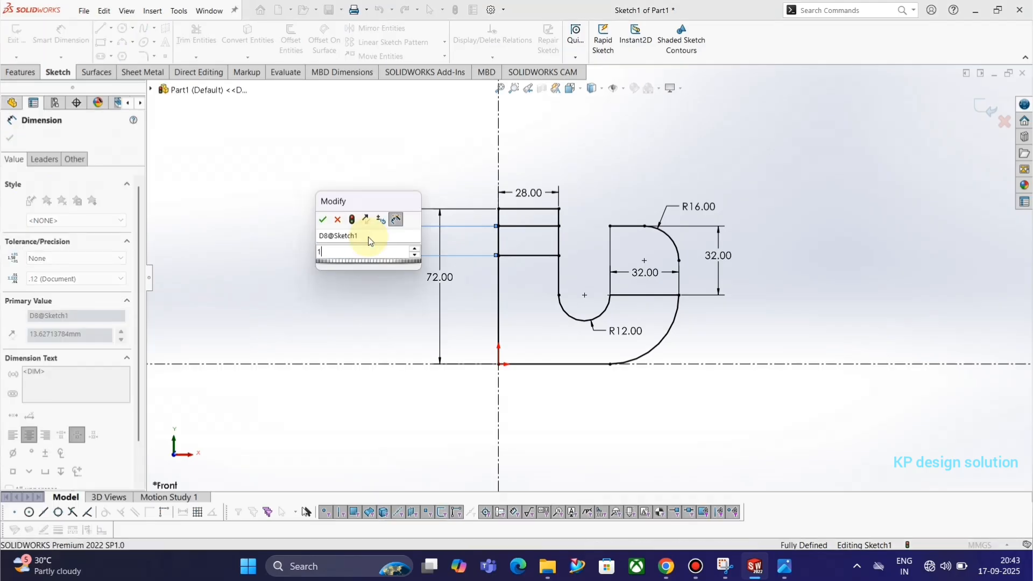
type("16")
key("Return")
key("Escape")
left_click(61, 33)
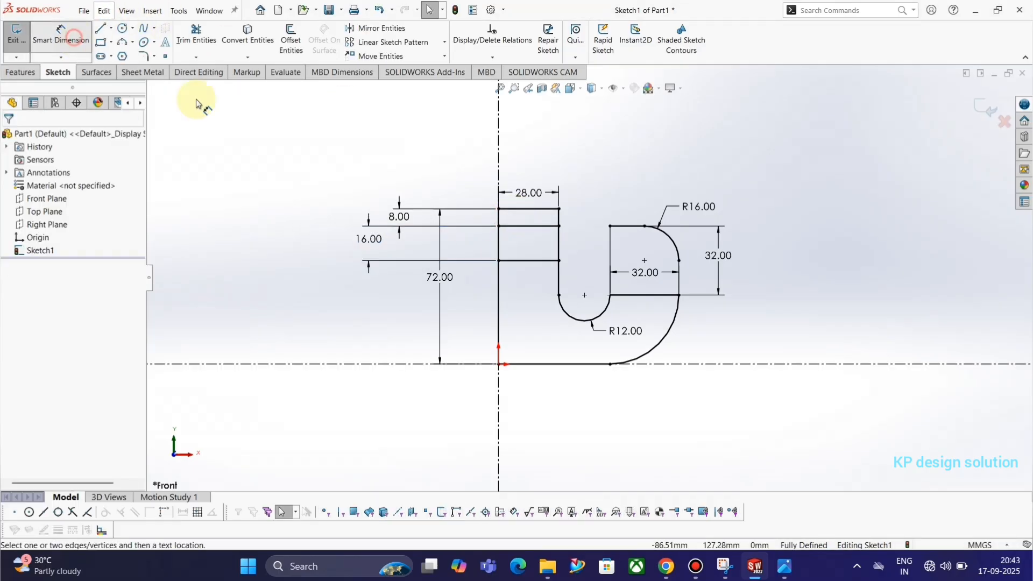
left_click(543, 209)
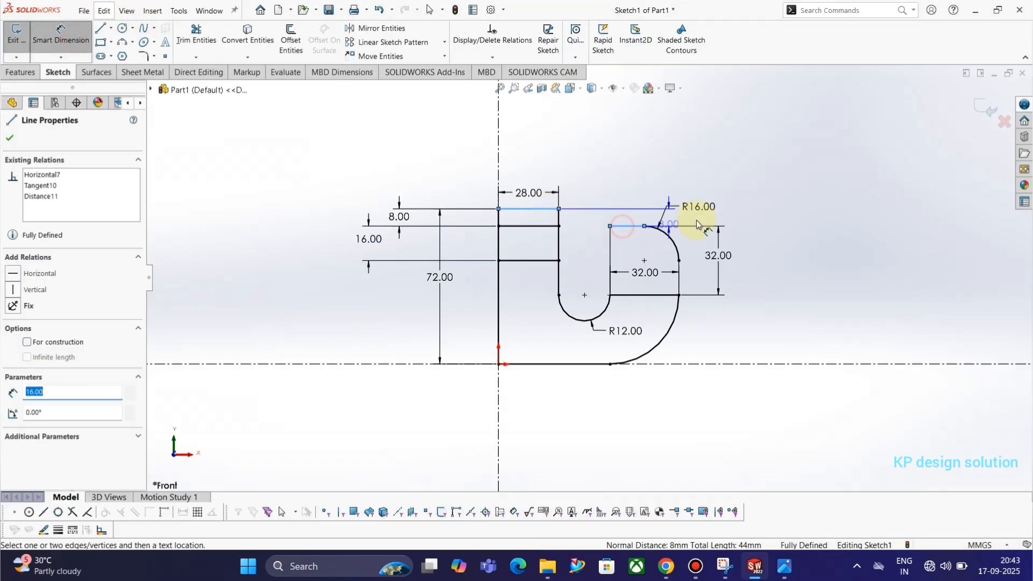
key("Escape")
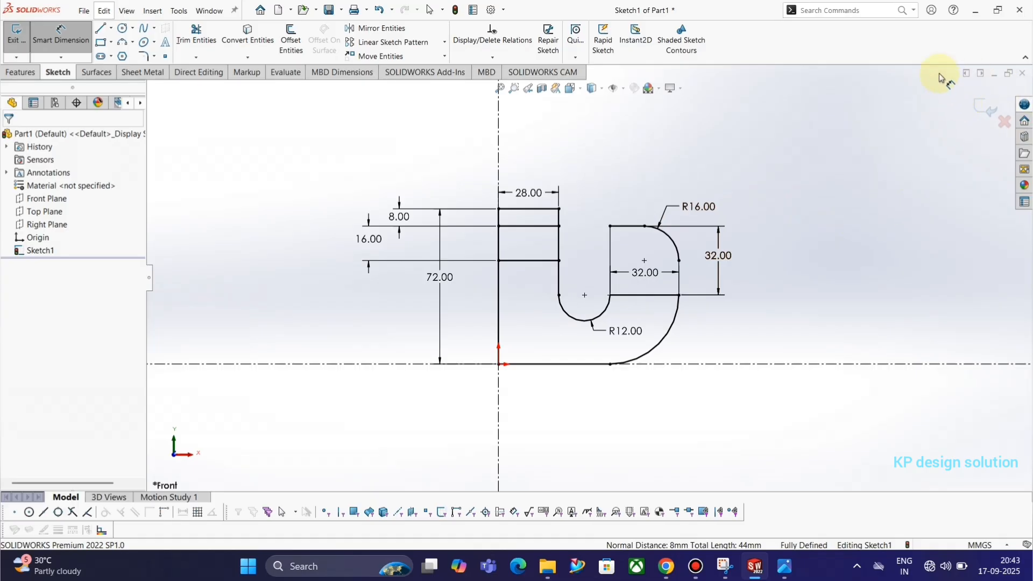
- Sketch a vertical line from the ledge's inner end down to the end of the base line, and exit the sketch
key("alt+Tab")
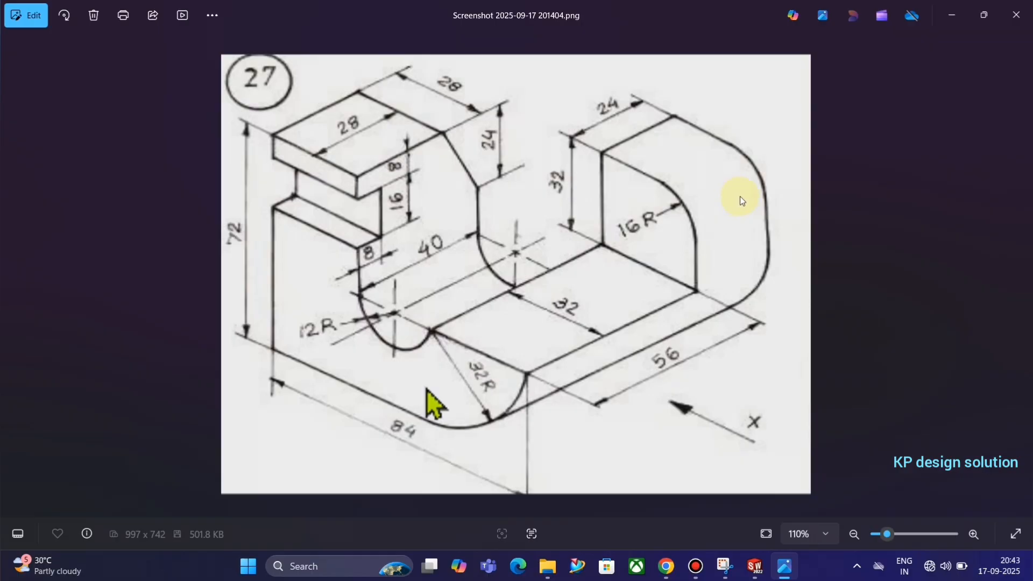
key("alt+Tab")
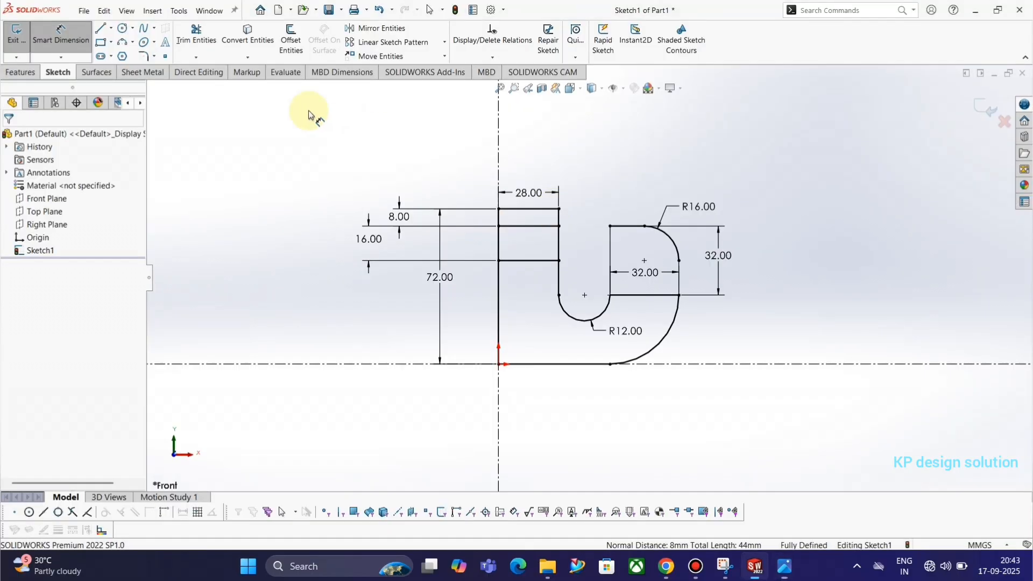
left_click(100, 29)
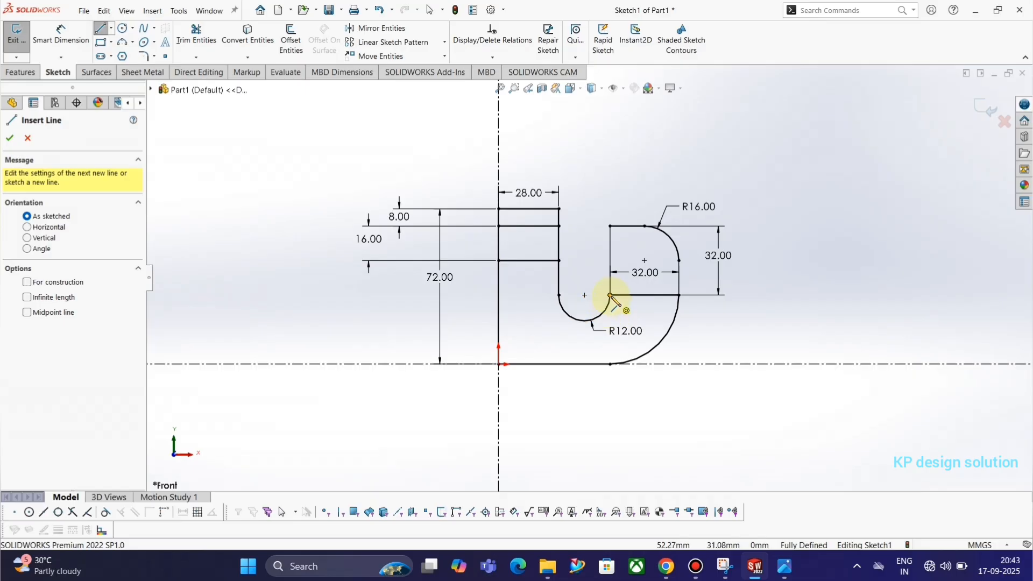
mouse_move(611, 295)
left_mouse_down()
mouse_move(615, 376)
mouse_move(610, 364)
left_mouse_up()
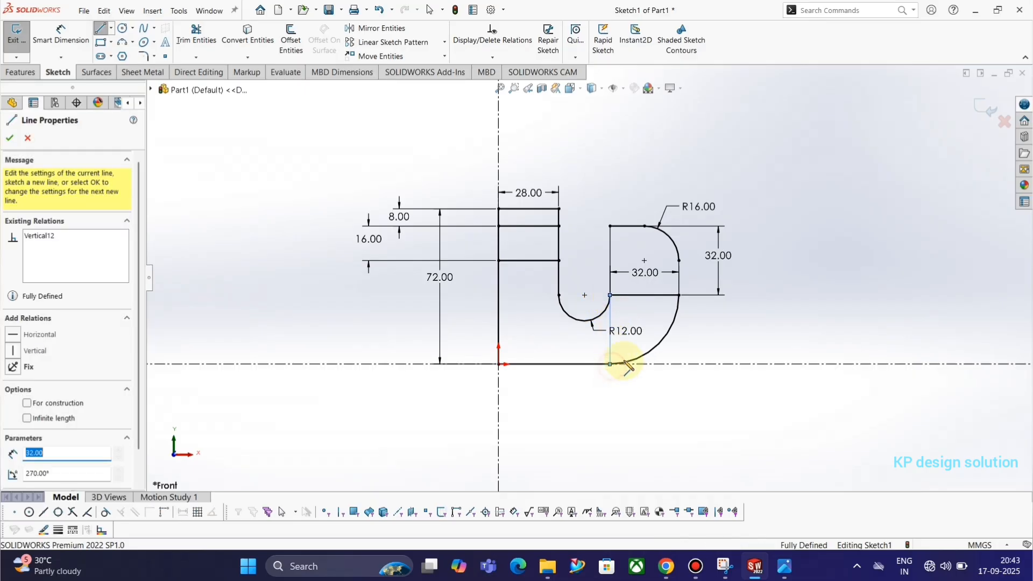
key("Escape")
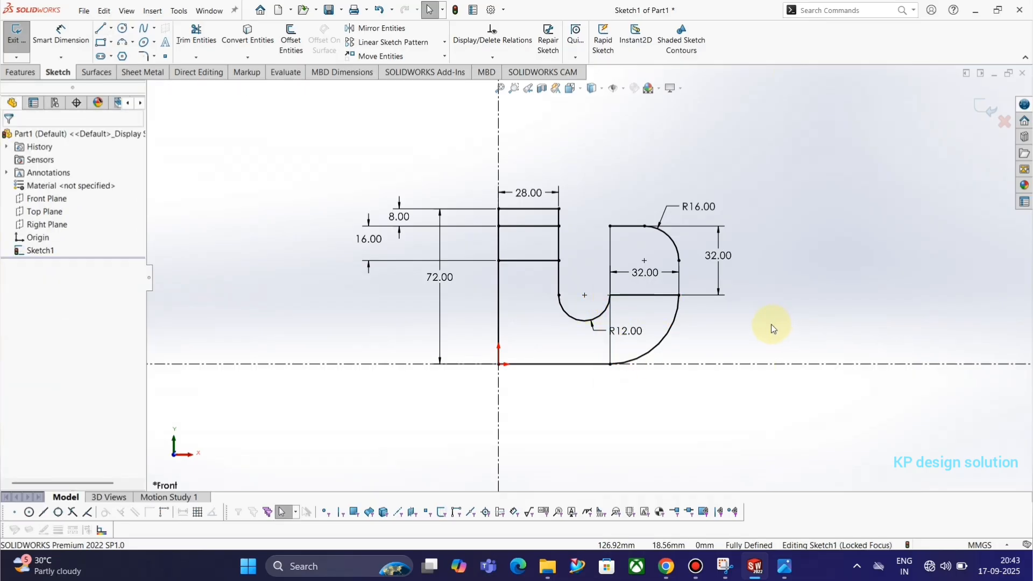
left_click(987, 107)
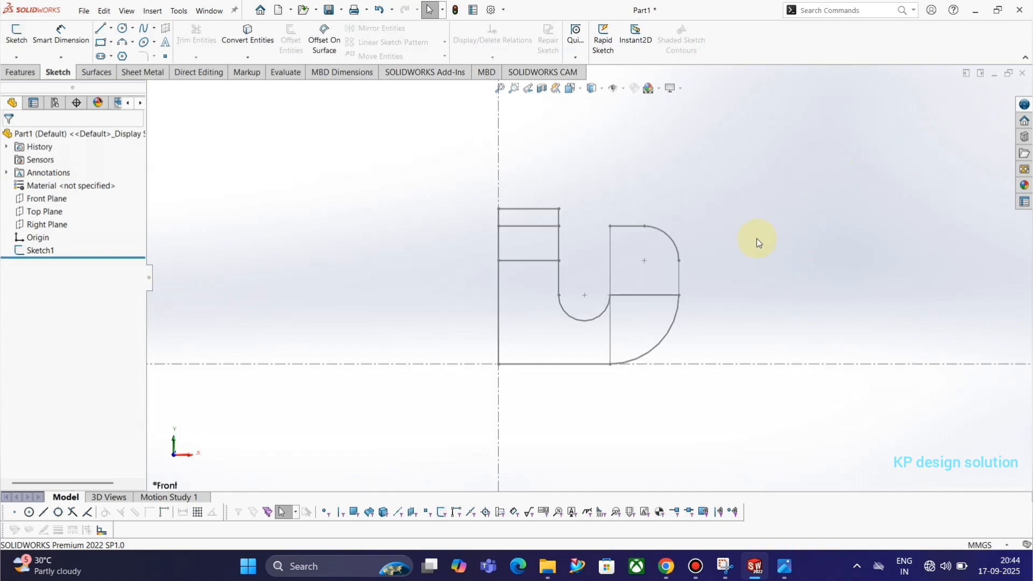
- Start a boss extrusion from the side-profile sketch with the lower body region and the tall upright's top strip as contours
left_click(38, 250)
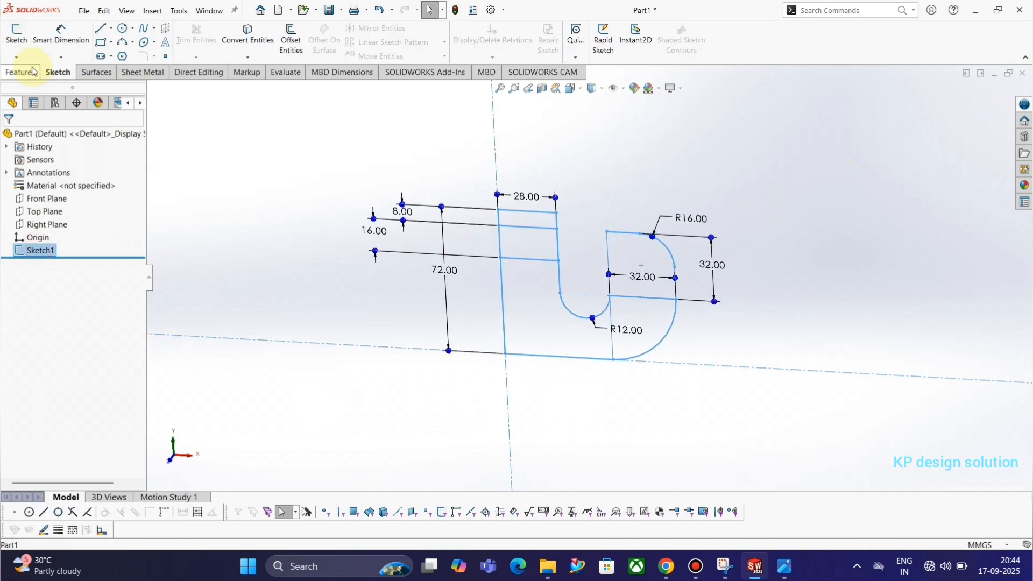
left_click(20, 72)
left_click(23, 41)
key("alt+Tab")
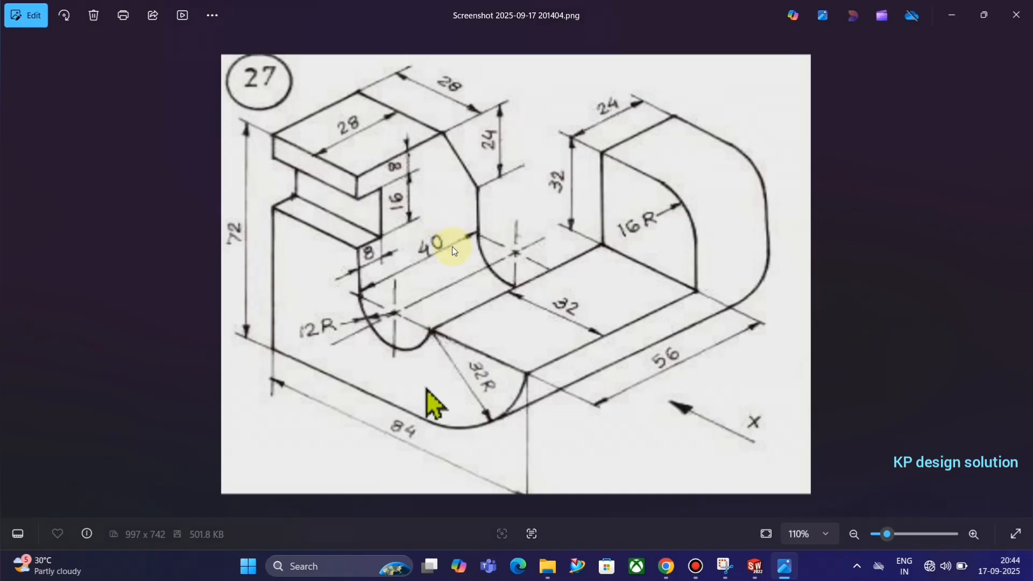
key("alt+Tab")
left_click(541, 298)
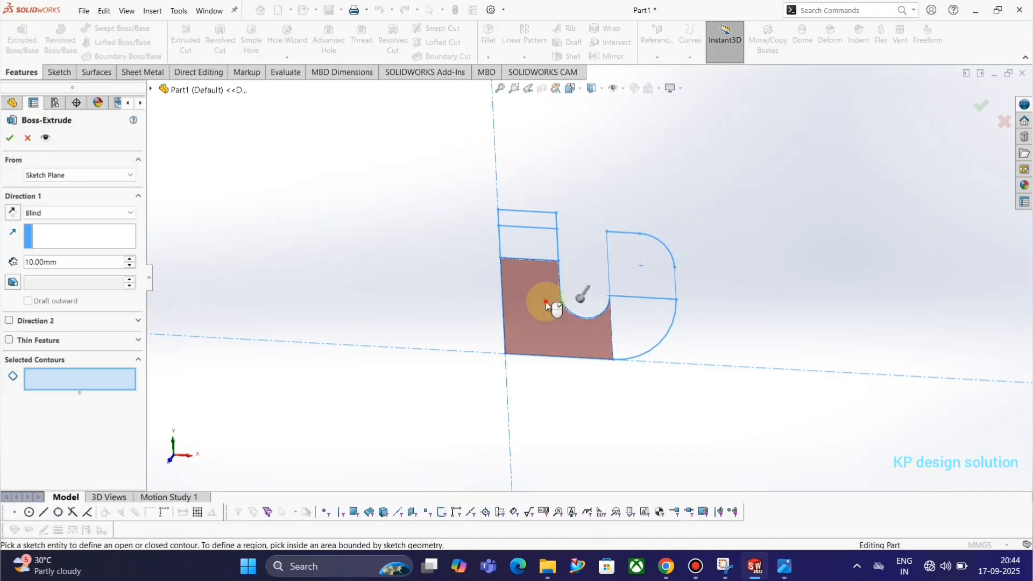
key("alt+Tab")
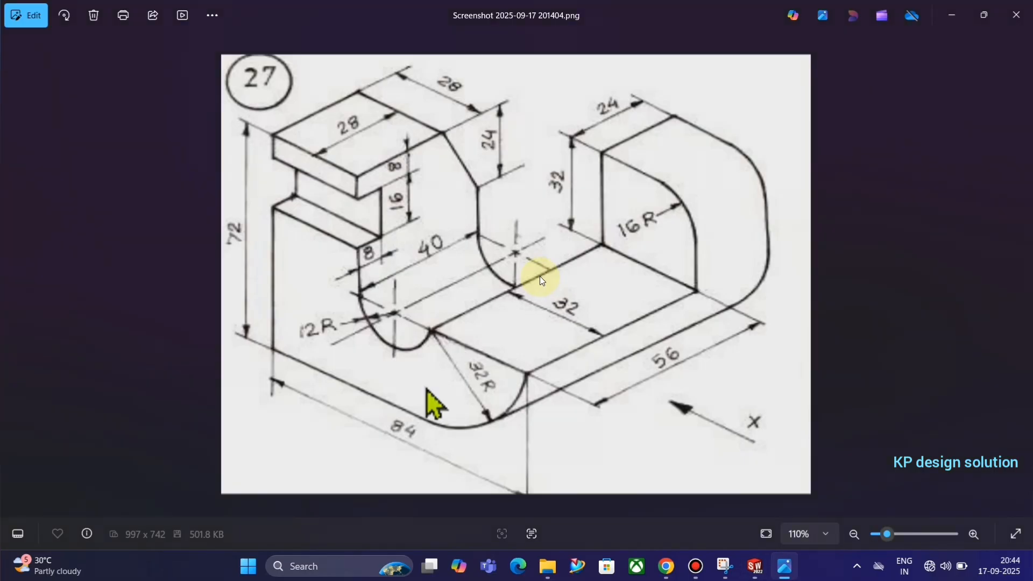
key("alt+Tab")
left_click(544, 221)
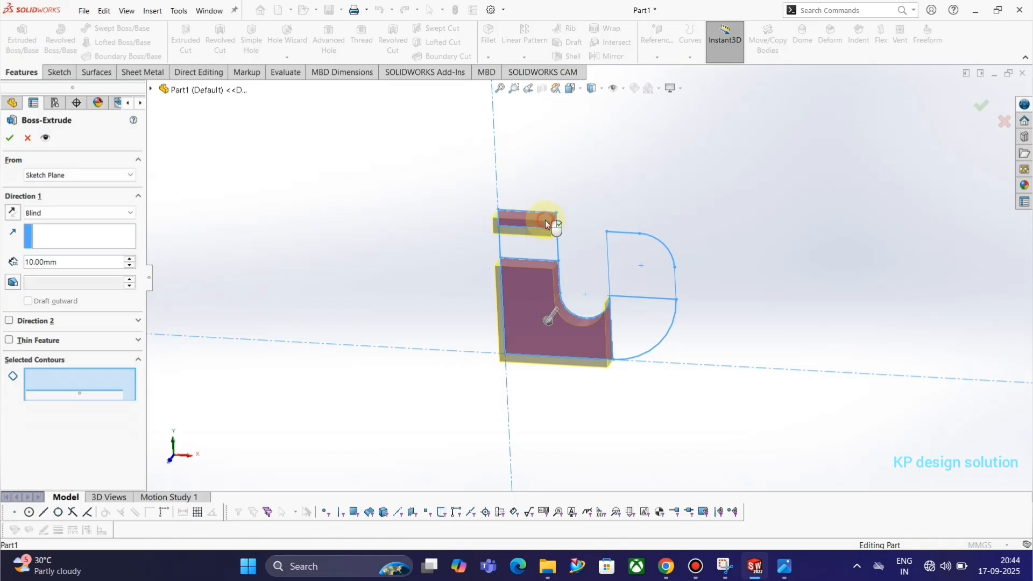
- Extrude the two selected regions 40 mm in the reversed direction, checking the depth against the reference drawing
key("alt+Tab")
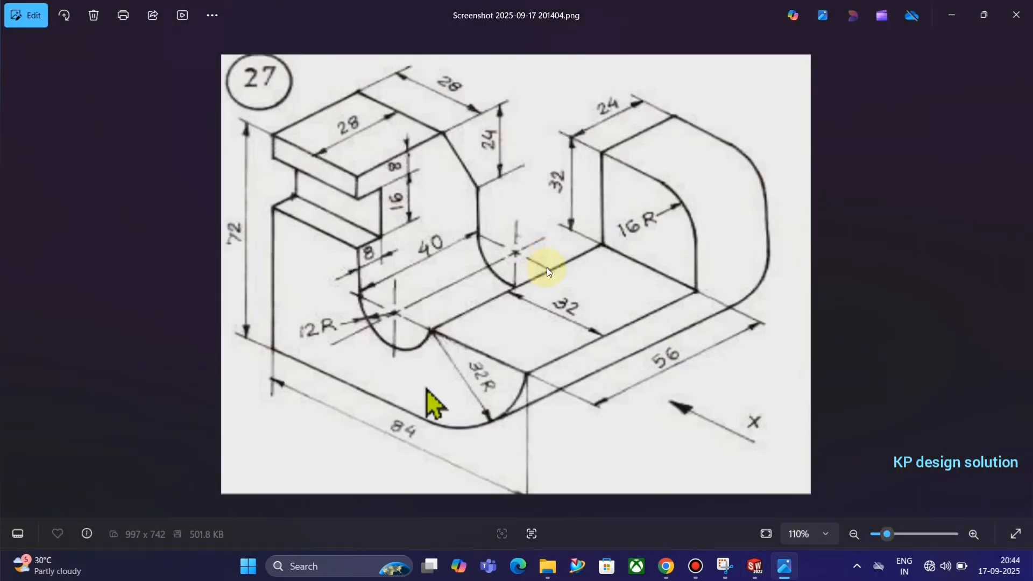
key("alt+Tab")
key("alt+Tab")
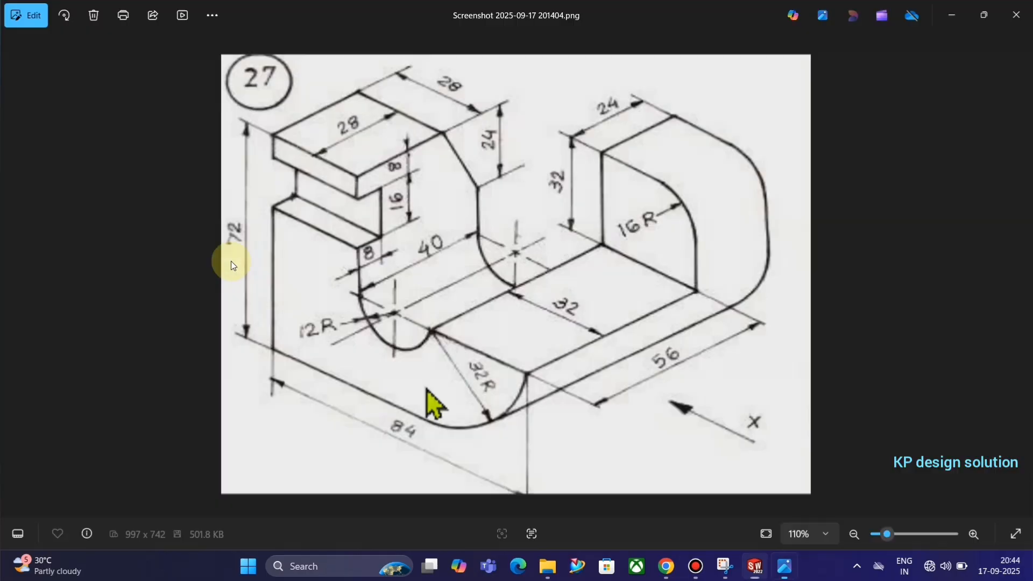
key("alt+Tab")
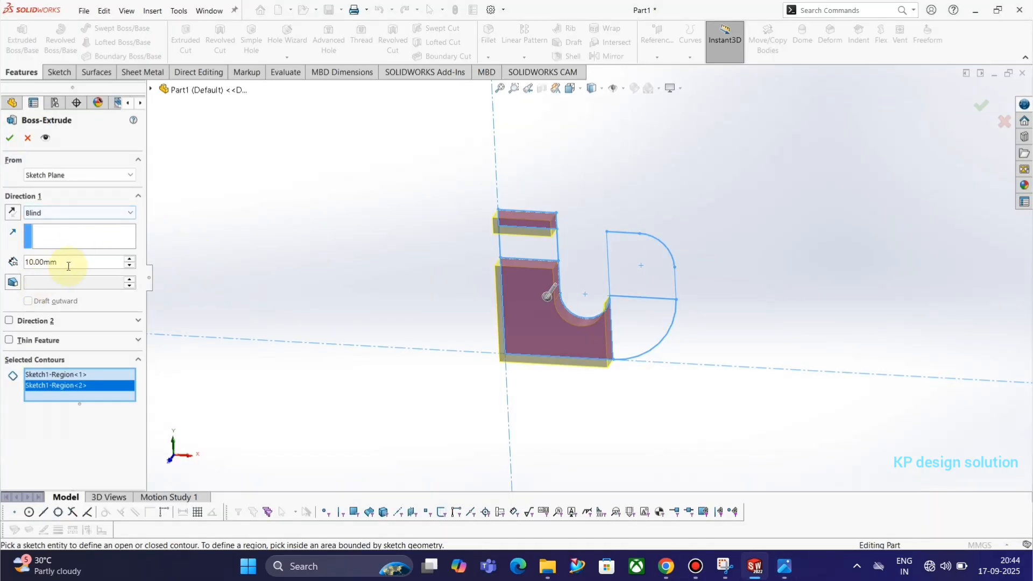
left_click(69, 261)
type("40")
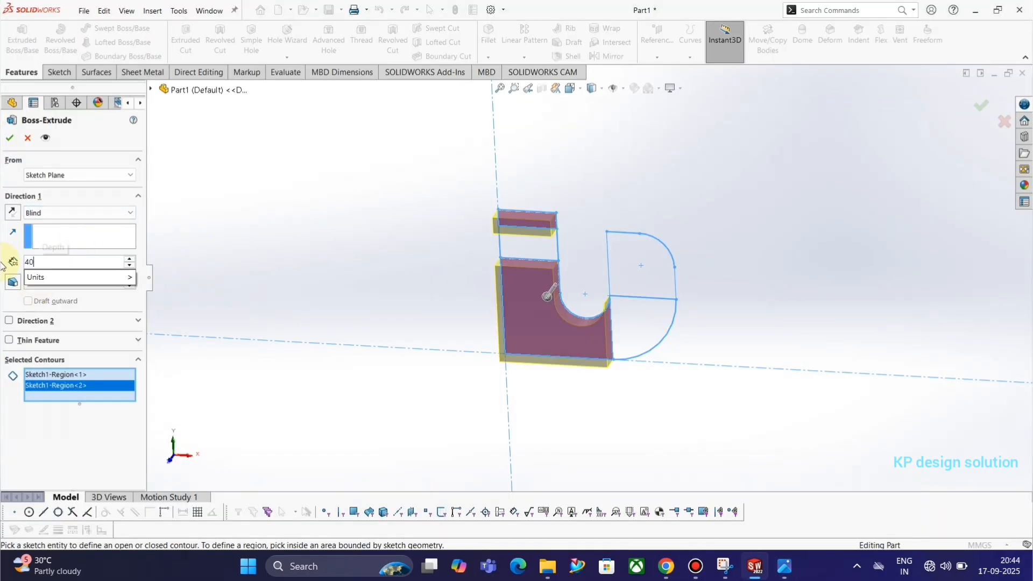
key("Return")
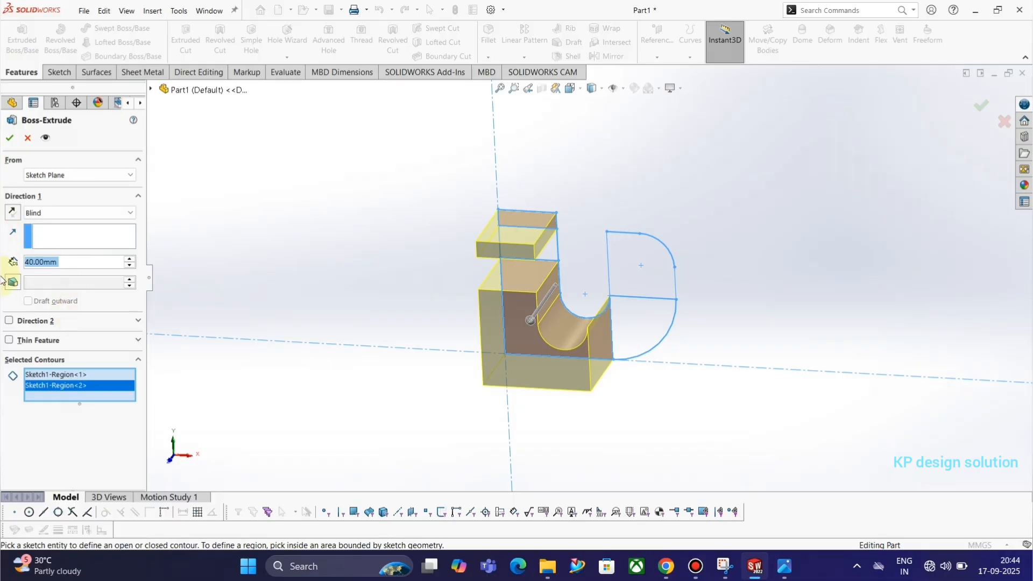
left_click(12, 212)
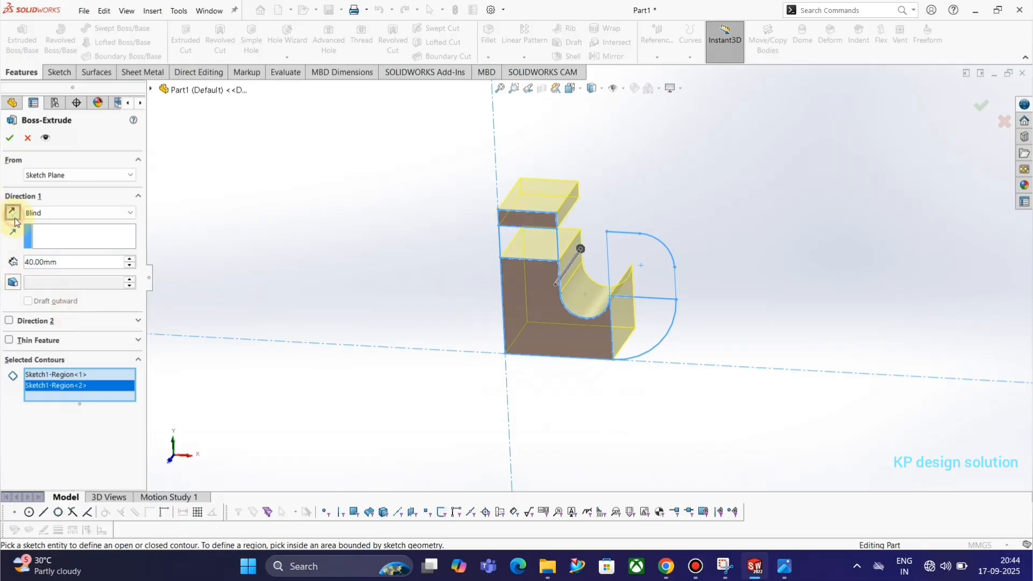
left_click(9, 138)
- Extrude the quarter-round region below the ledge from the same sketch by 80 mm in the reversed direction
left_click(6, 264)
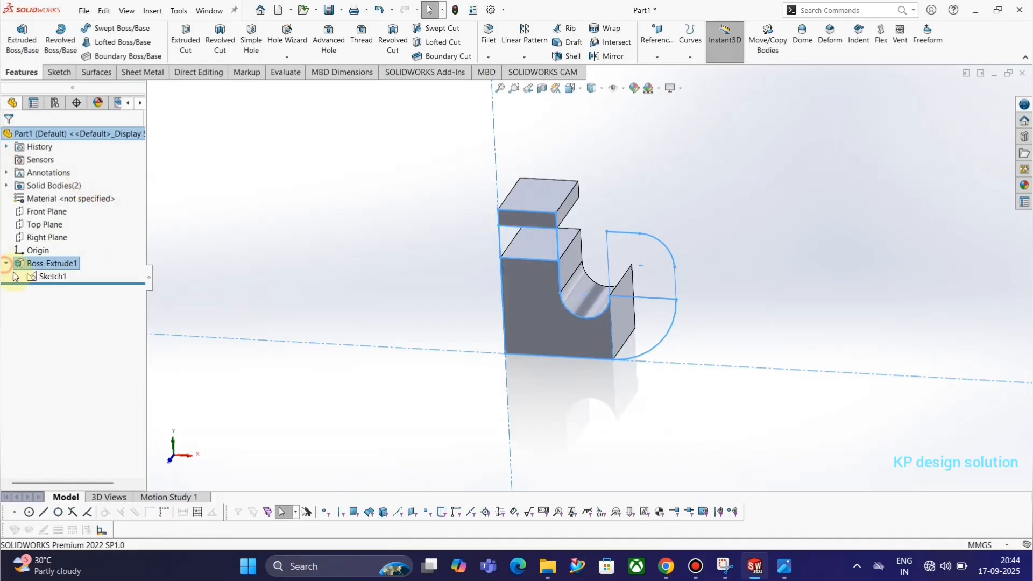
left_click(38, 276)
left_click(32, 33)
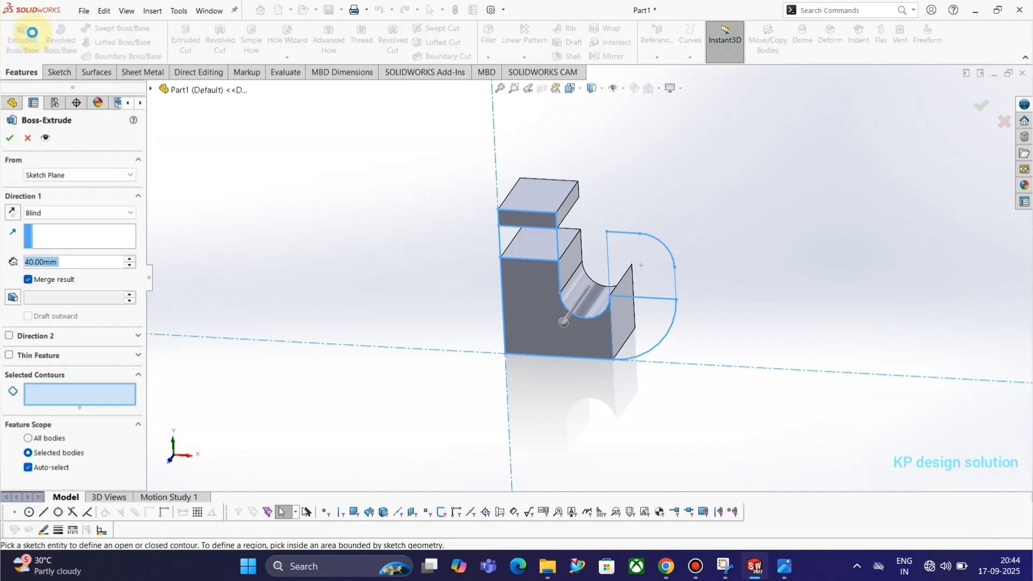
key("alt+Tab")
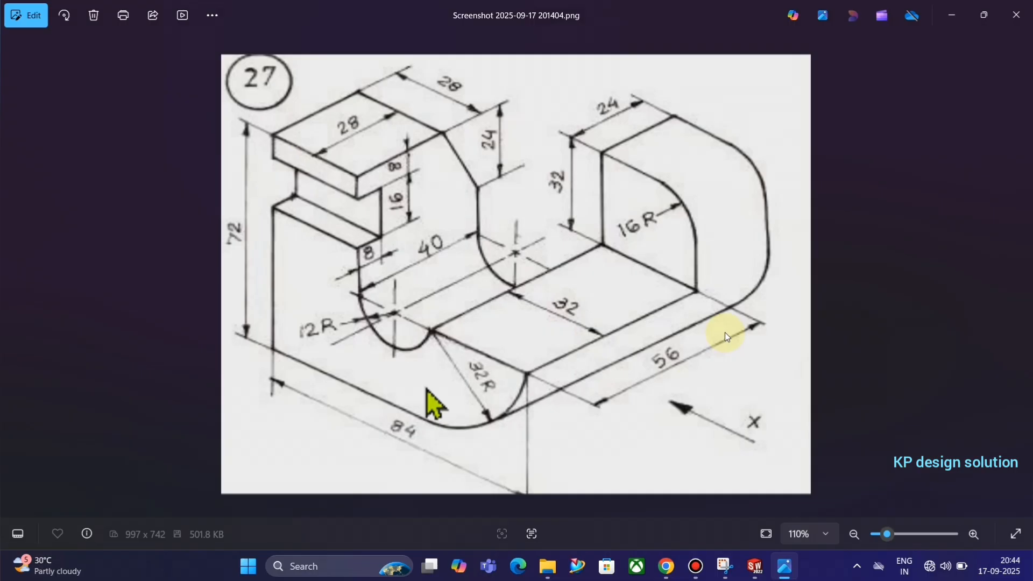
key("alt+Tab")
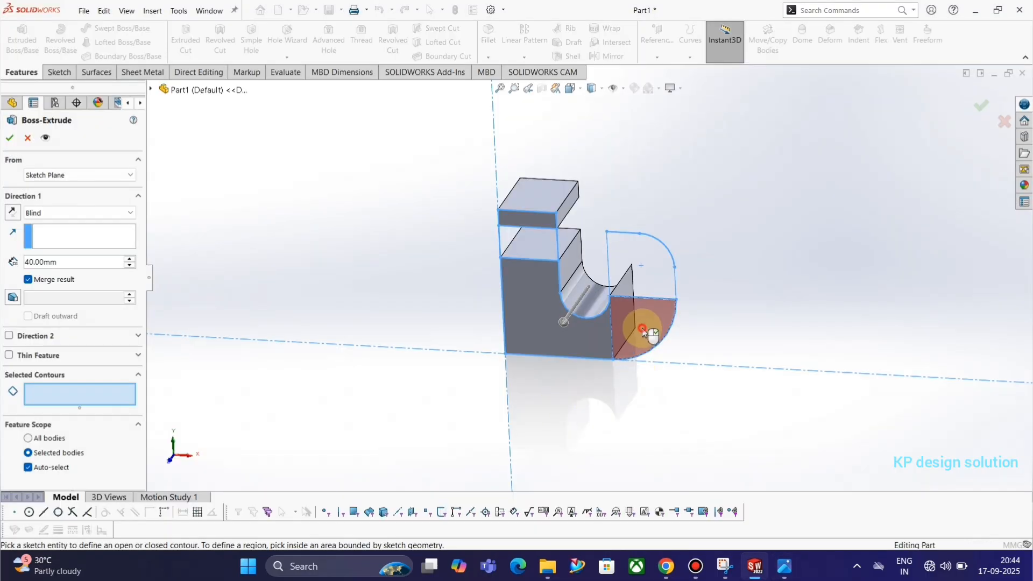
left_click(649, 338)
left_click(13, 213)
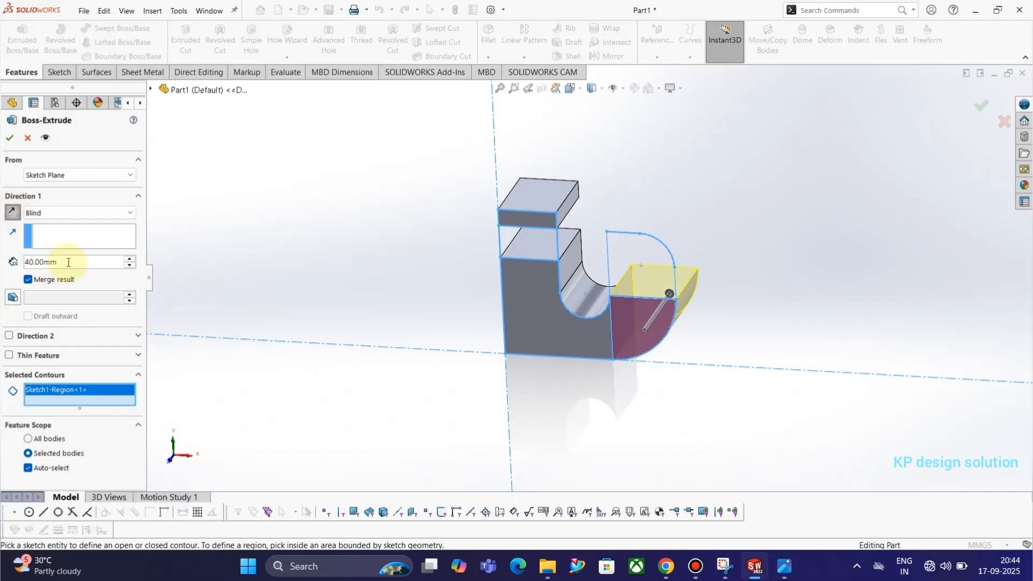
left_click_drag(70, 262, 3, 268)
type("80")
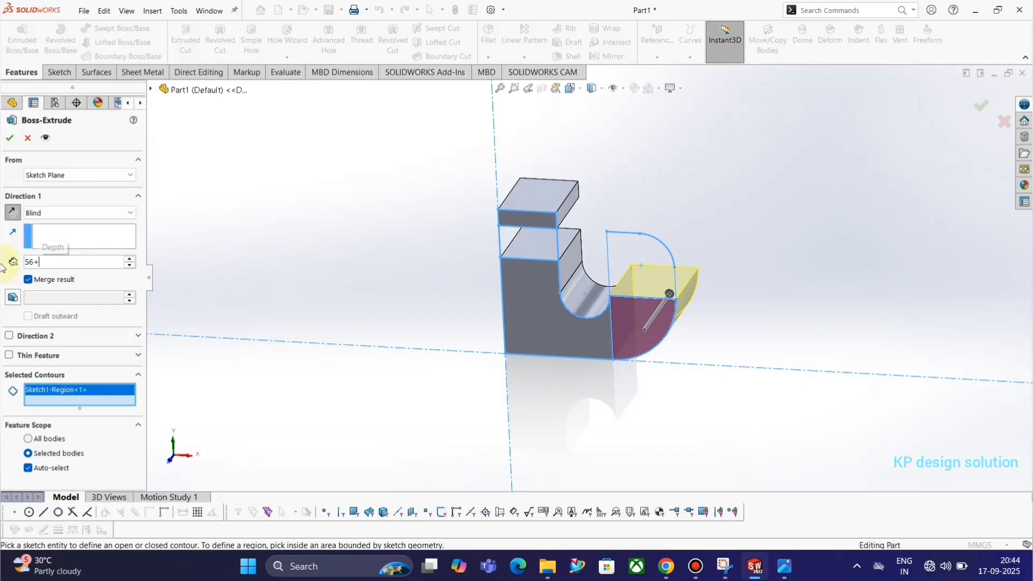
key("Return")
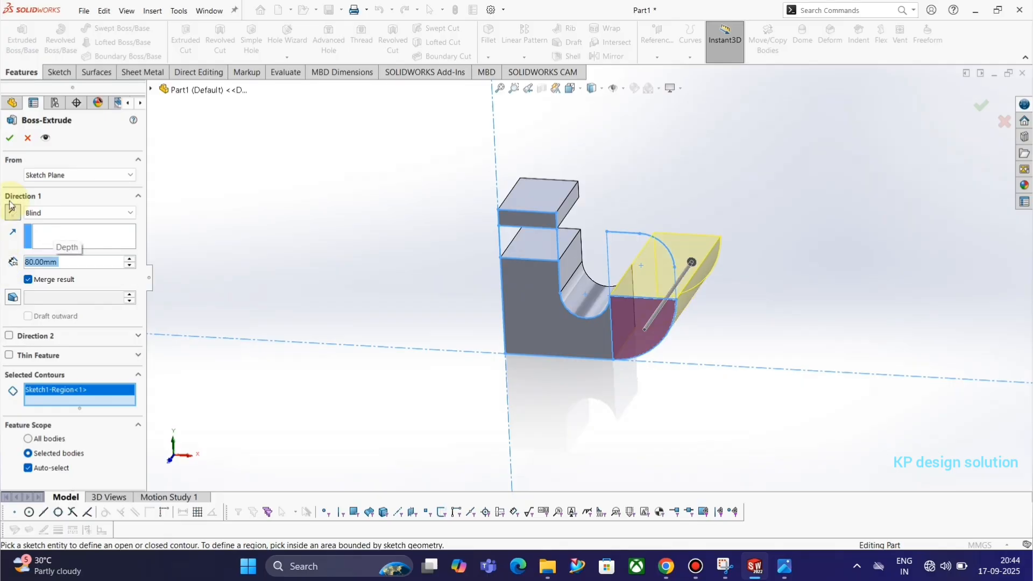
left_click(9, 138)
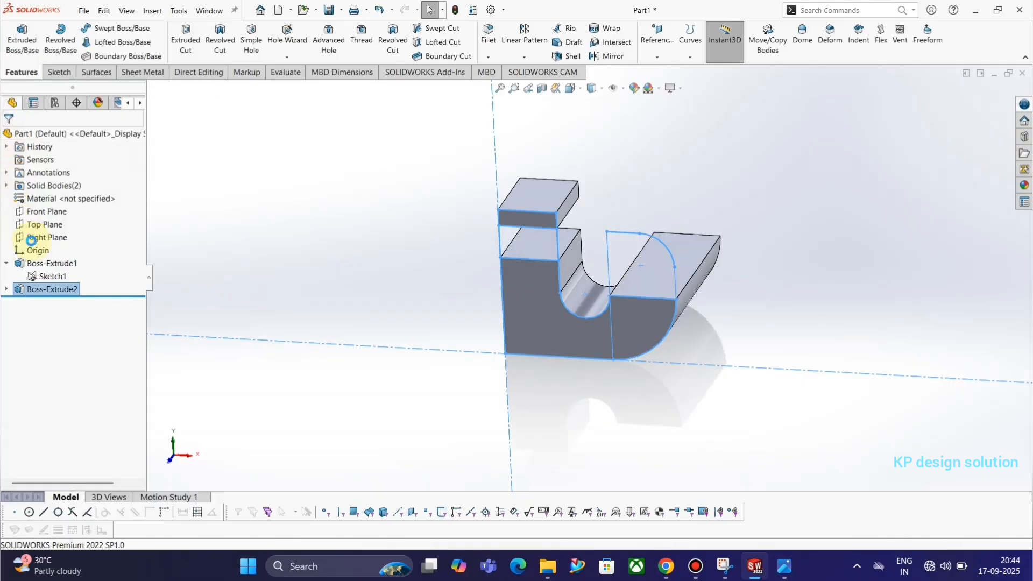
- Start a reversed extrusion of the rounded region above the ledge, beginning at a flipped 56 mm offset from the sketch plane
left_click(52, 276)
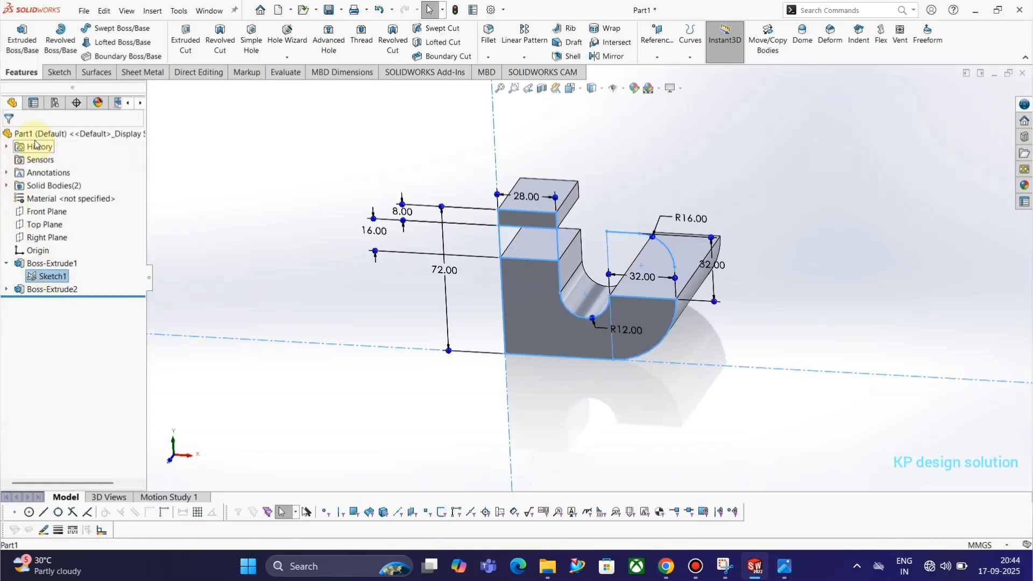
left_click(635, 255)
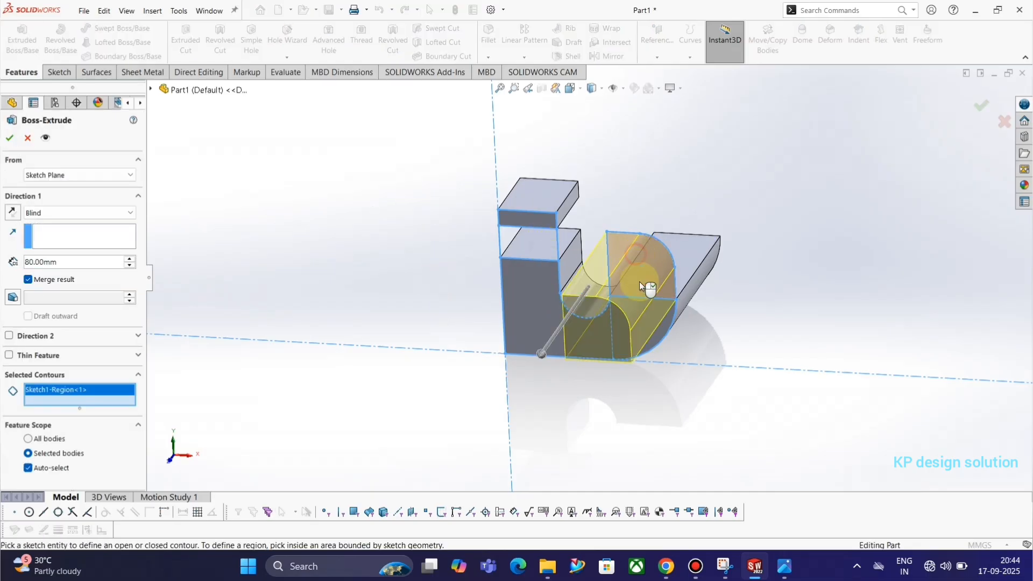
left_click(11, 216)
middle_click_drag(417, 295, 199, 337)
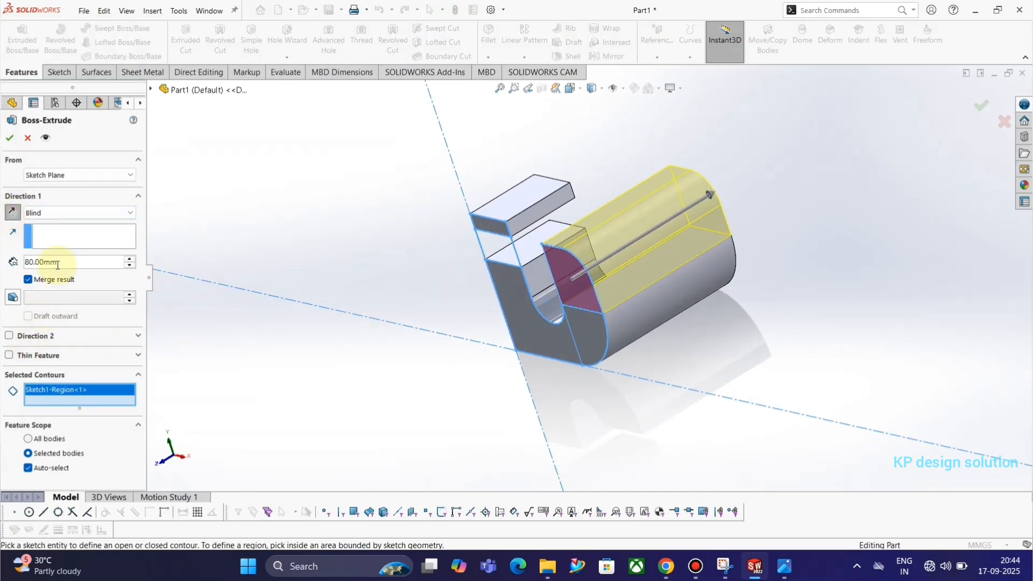
left_click(63, 175)
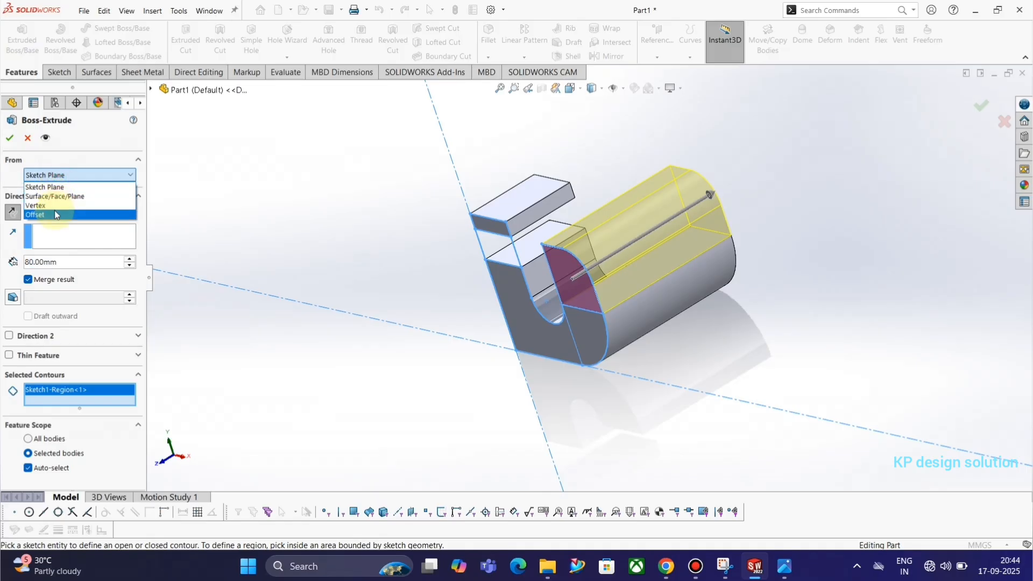
left_click(55, 213)
left_click(56, 197)
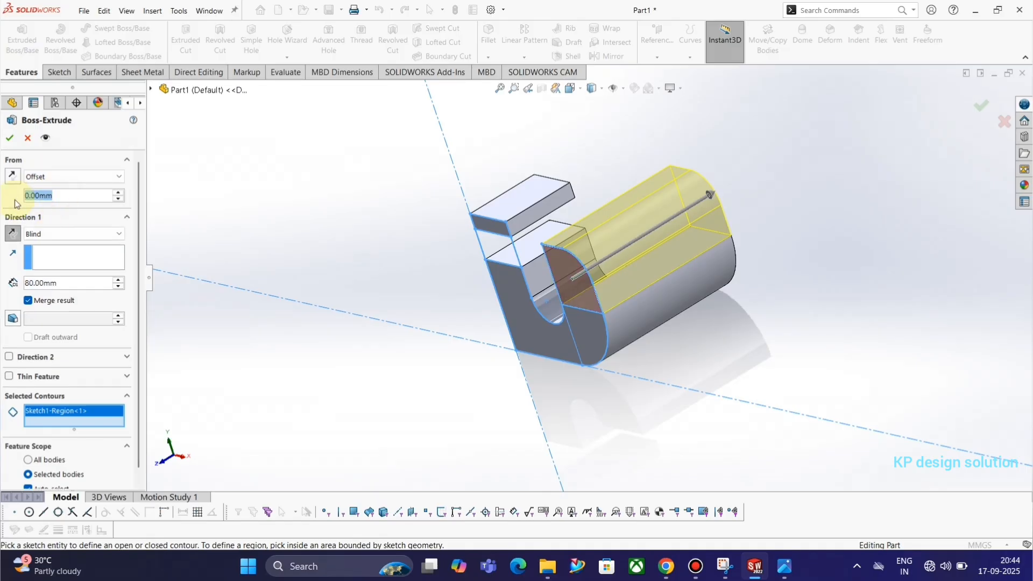
type("56")
key("Return")
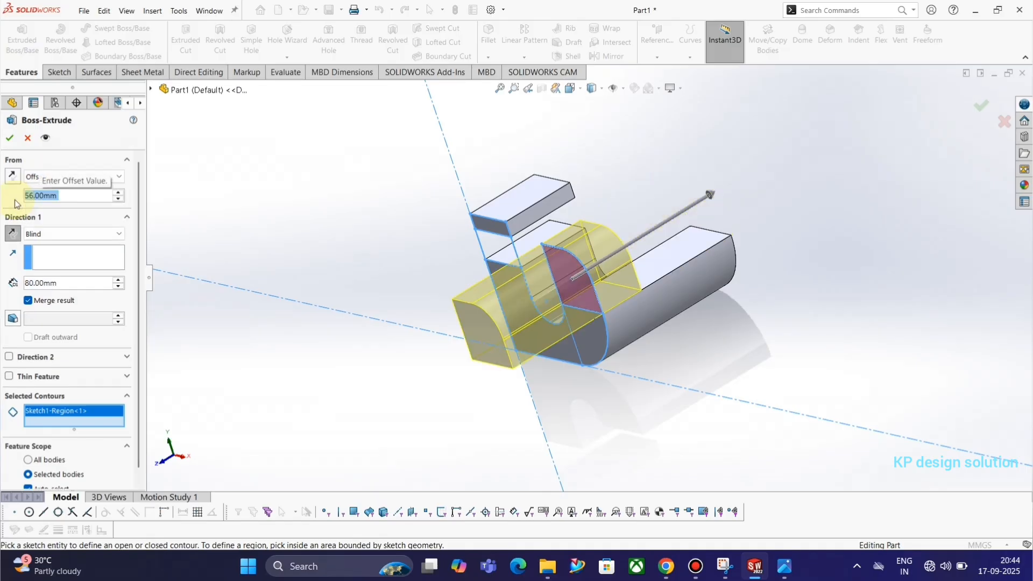
left_click(13, 177)
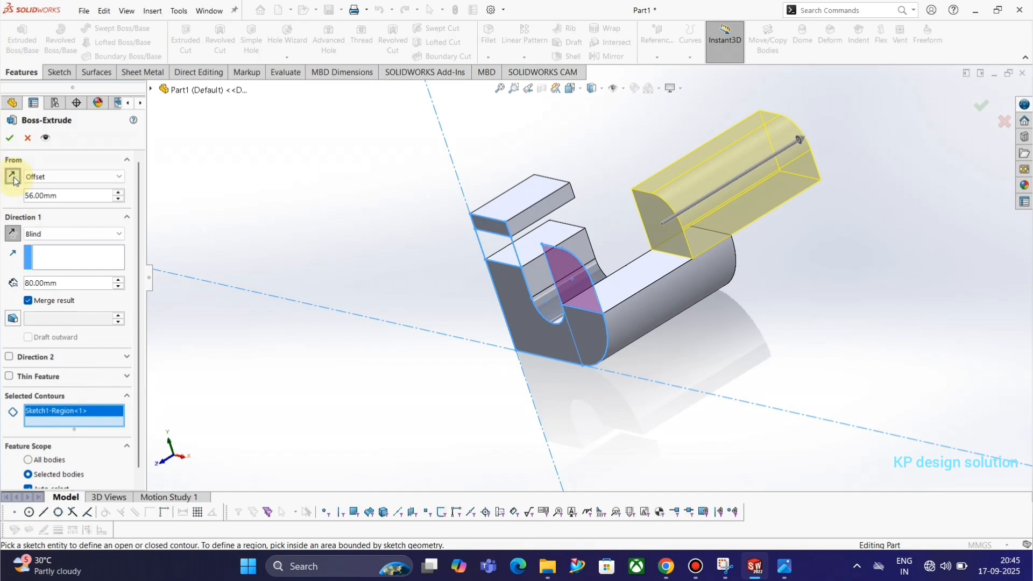
- Set the rounded upright's extrusion depth to 24 mm per the reference drawing and finish the feature
key("alt+Tab")
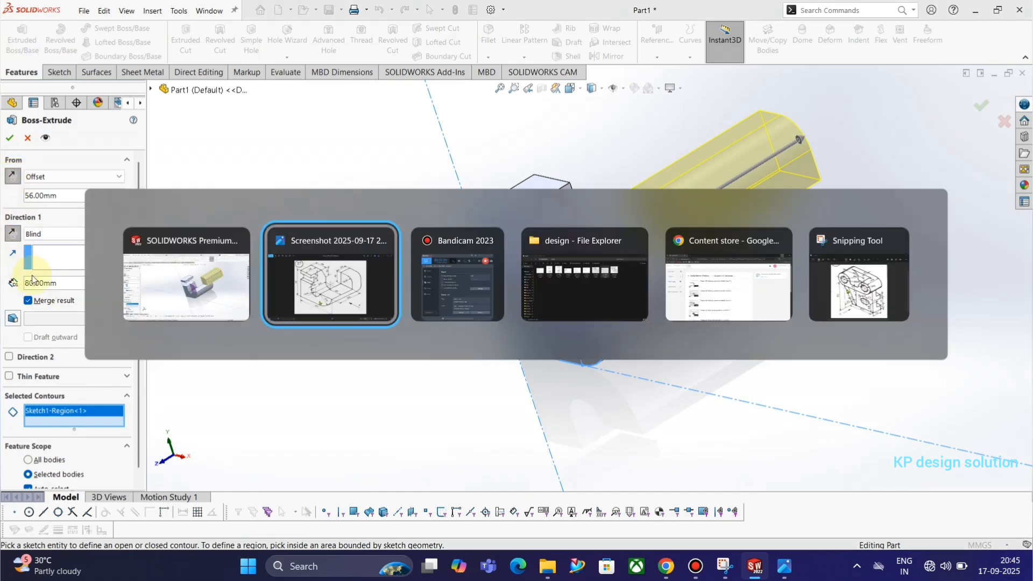
key("alt+Tab")
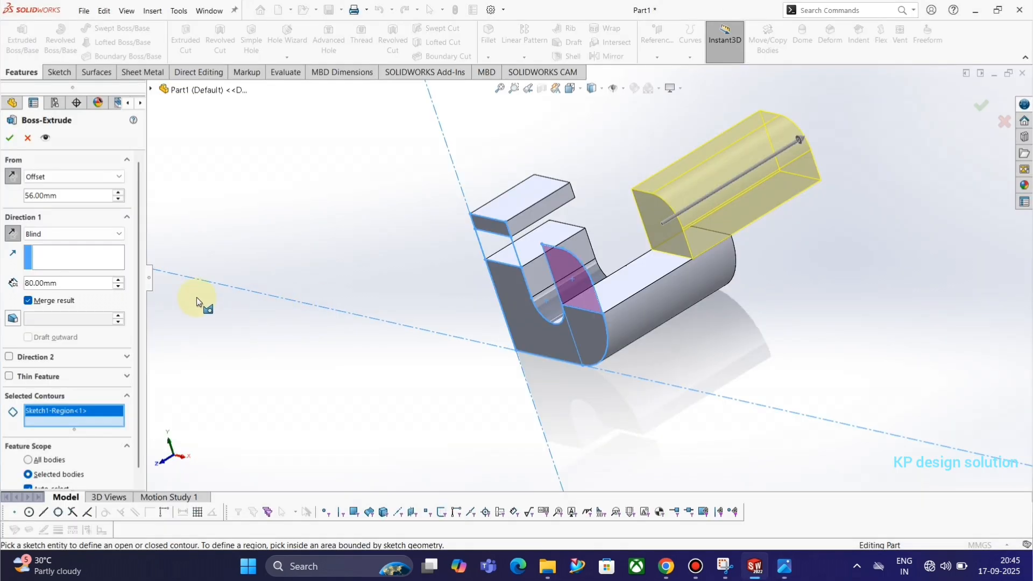
left_click(65, 282)
type("24")
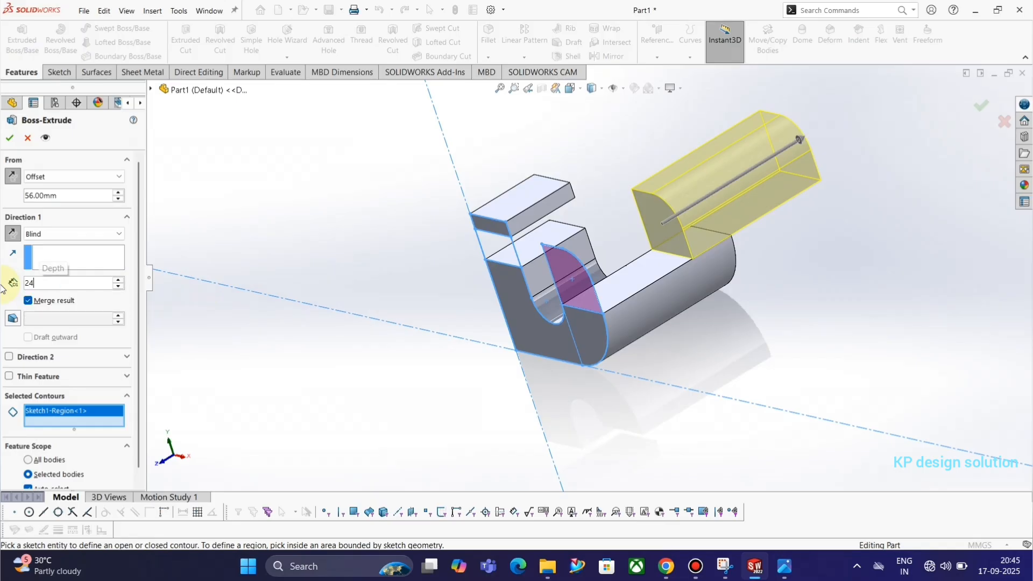
key("Return")
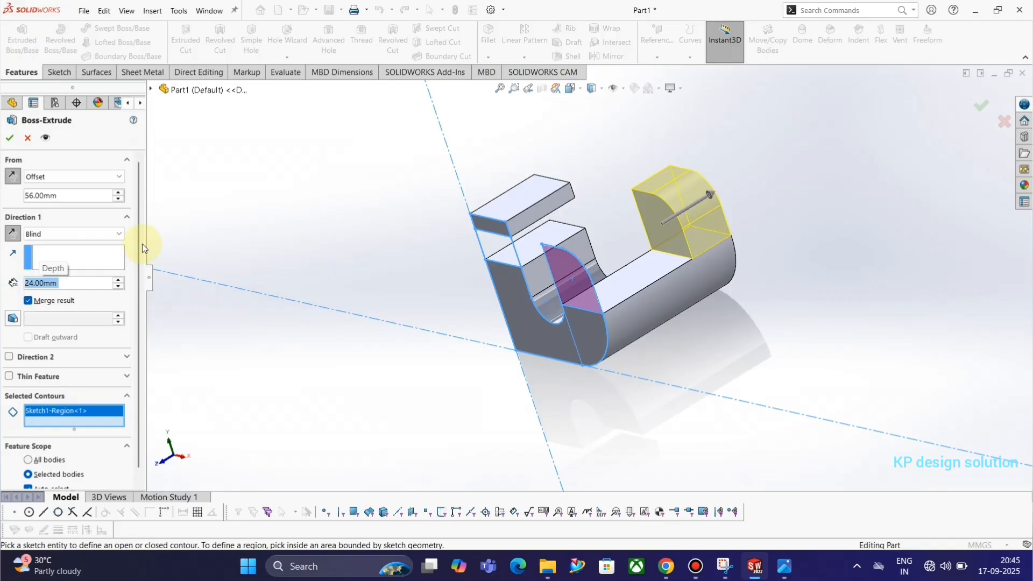
left_click(9, 138)
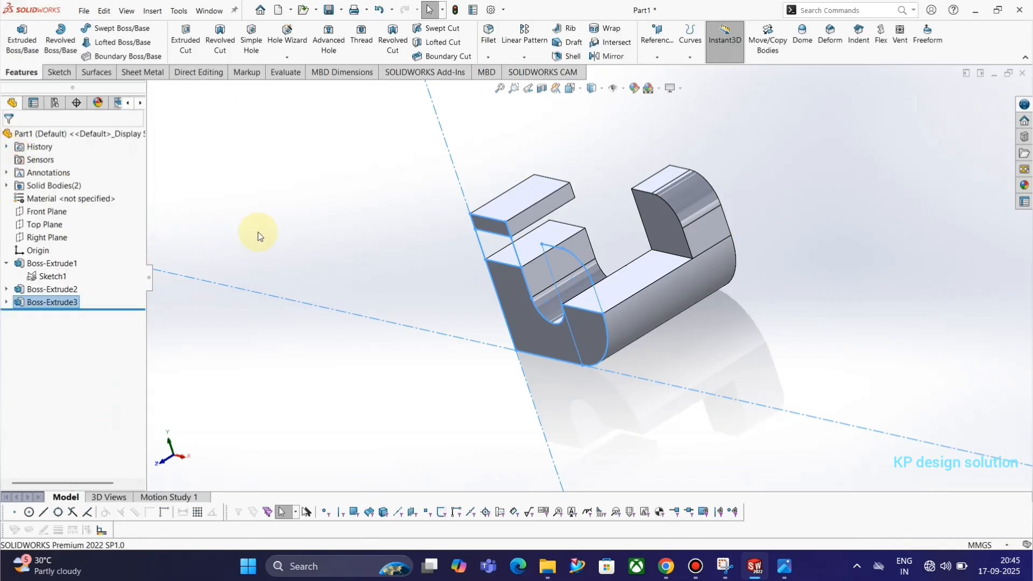
- Start a reversed extrusion of the notch region between the upright's top slab and body, beginning at a flipped 8 mm offset
left_click(52, 276)
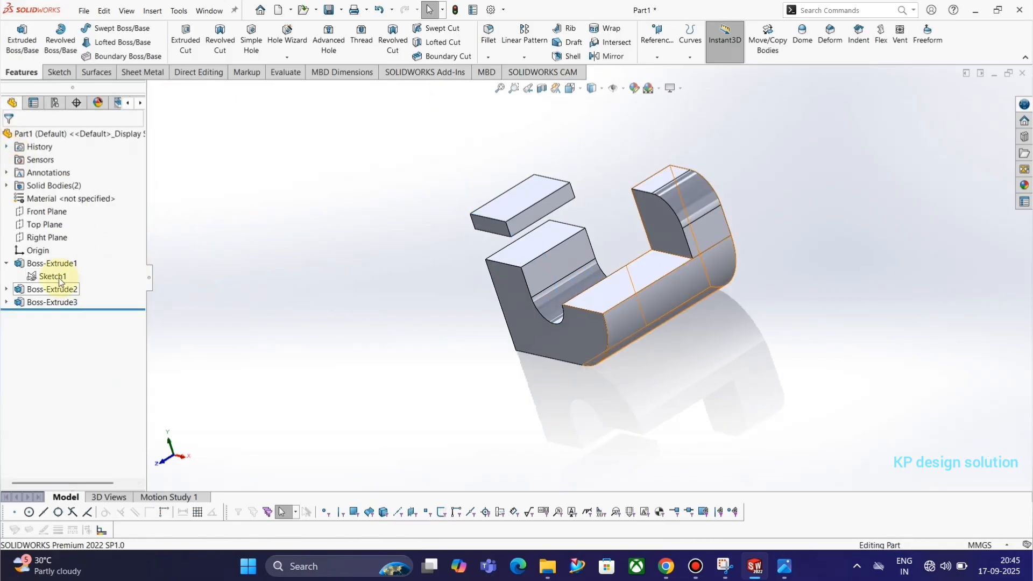
left_click(16, 43)
left_click(518, 241)
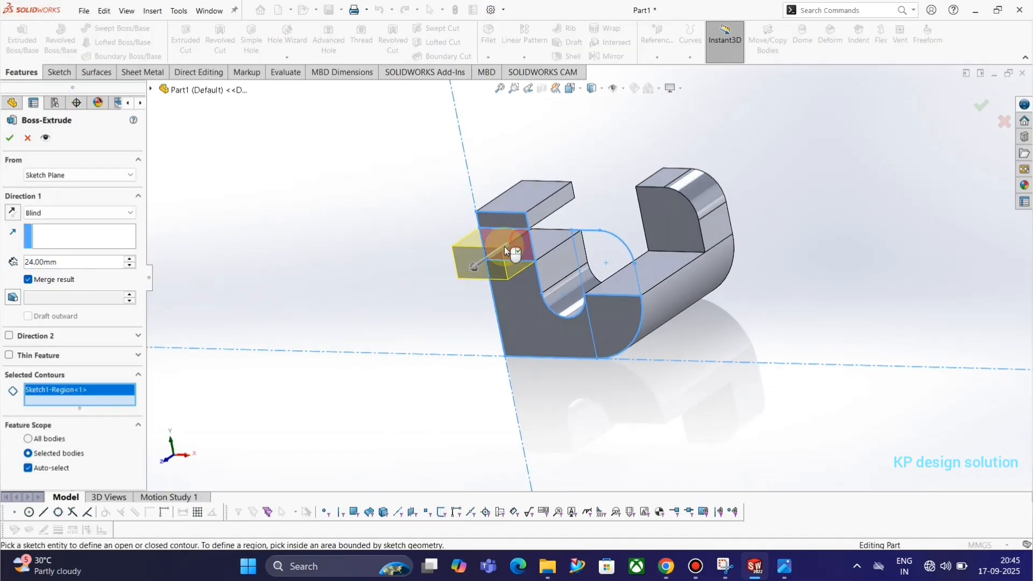
left_click(13, 212)
left_click(70, 175)
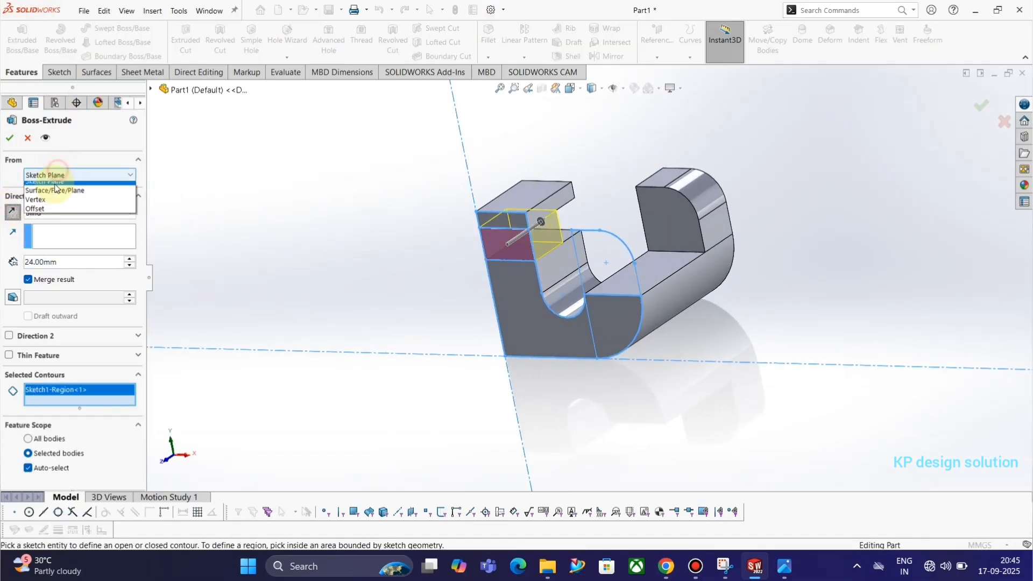
left_click(53, 215)
key("alt+Tab")
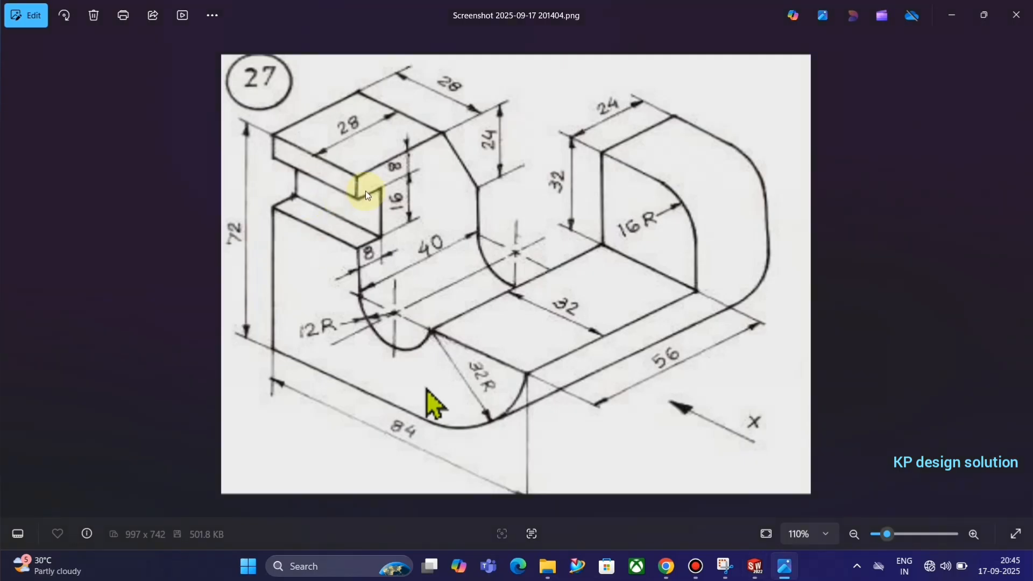
key("alt+Tab")
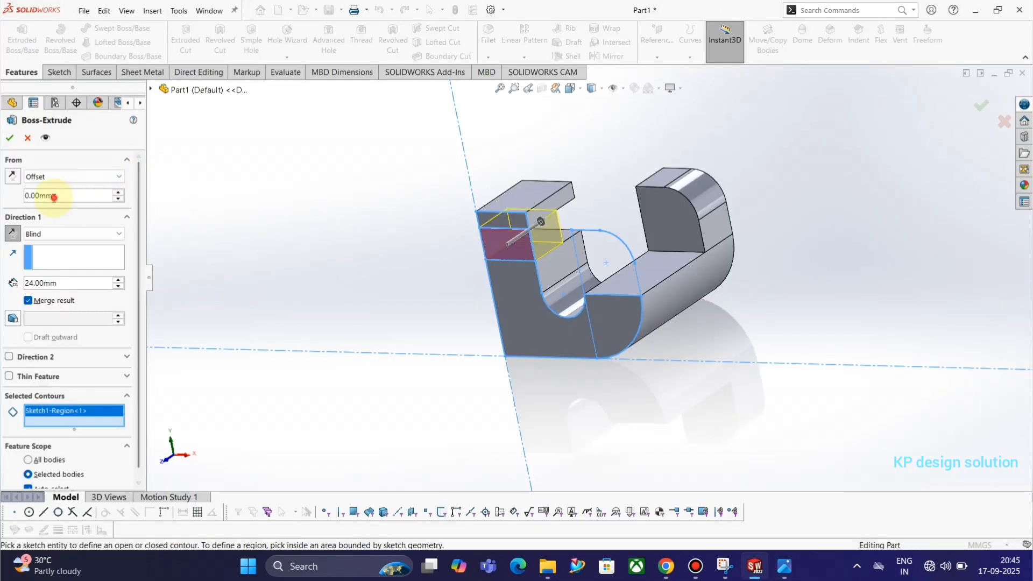
left_click_drag(58, 195, 8, 197)
type("8")
key("Return")
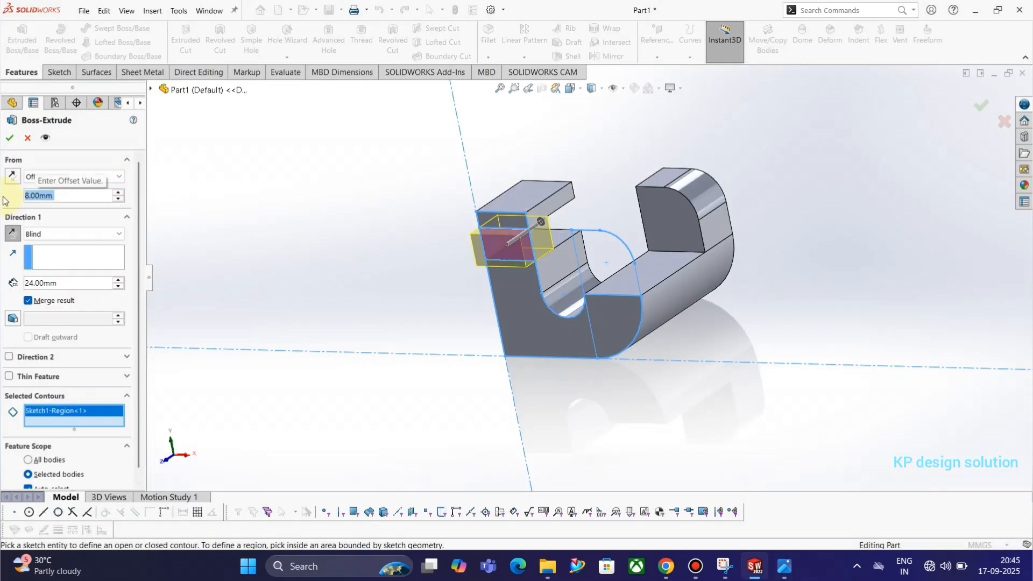
left_click(12, 177)
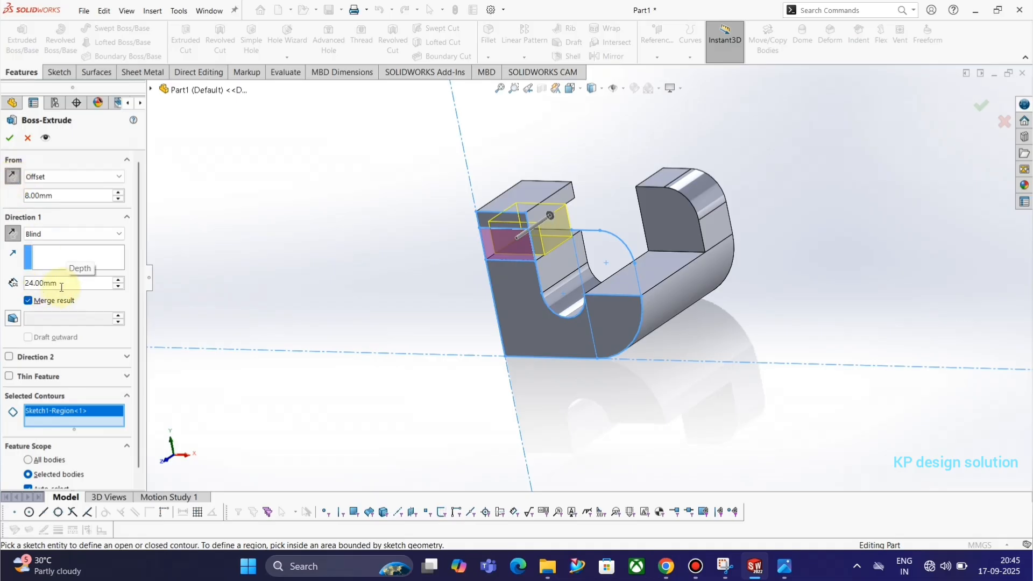
- Set the notch region's extrusion depth to 32 mm per the reference drawing and finish the feature
key("alt+Tab")
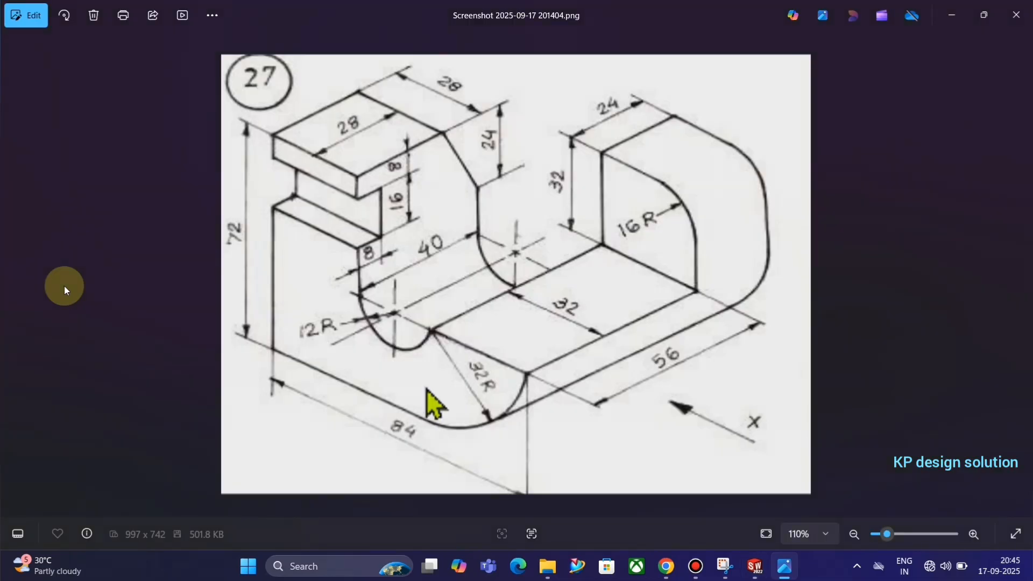
key("alt+Tab")
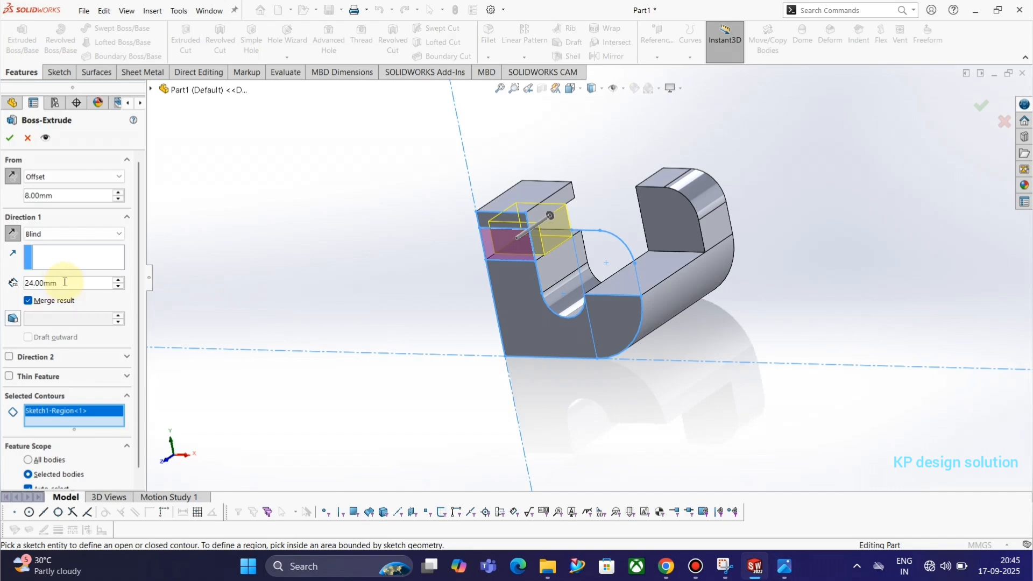
left_click_drag(54, 282, 12, 284)
type("32")
key("Return")
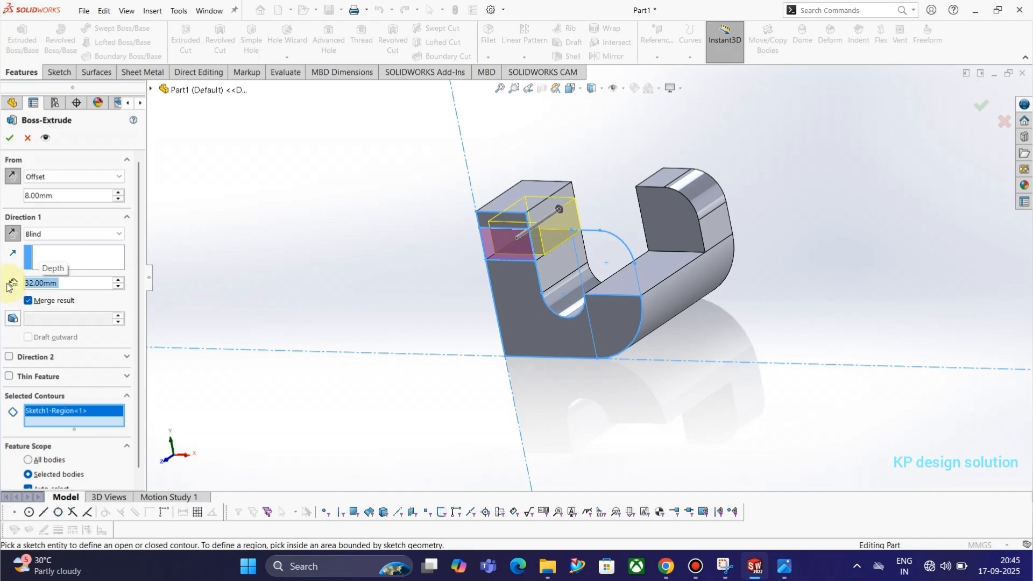
left_click(10, 137)
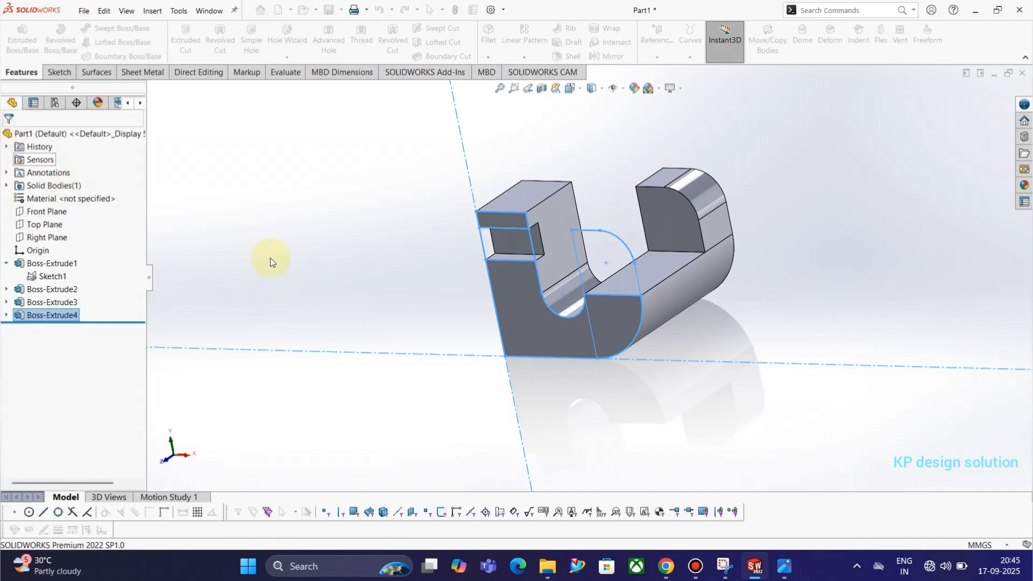
- Start an asymmetric chamfer on the notched upright's rear top edge with a 24 mm second distance, consulting the reference drawing
mouse_move(502, 263)
middle_mouse_down()
mouse_move(454, 279)
mouse_move(491, 301)
middle_mouse_up()
key("alt+Tab")
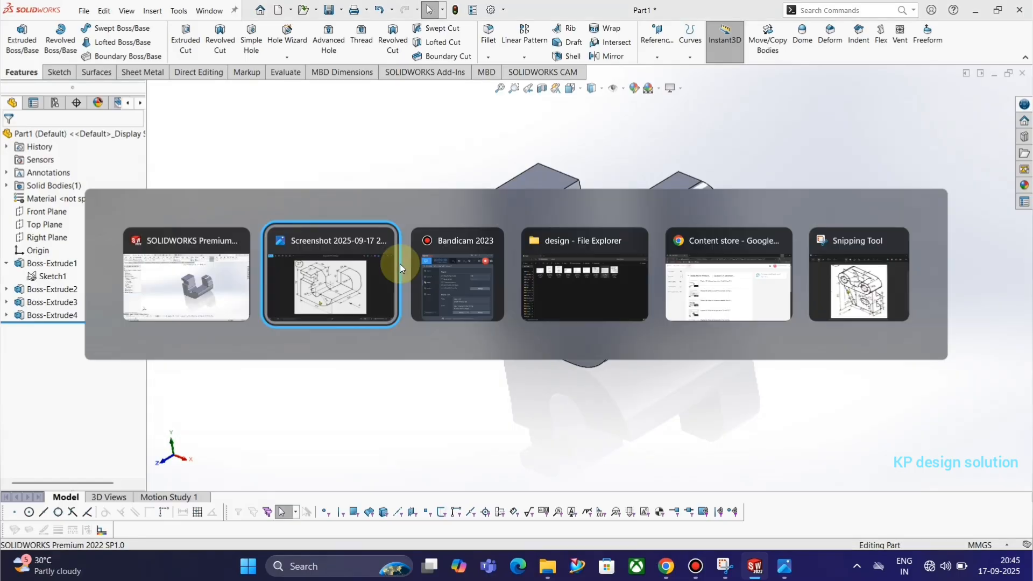
key("alt+Tab")
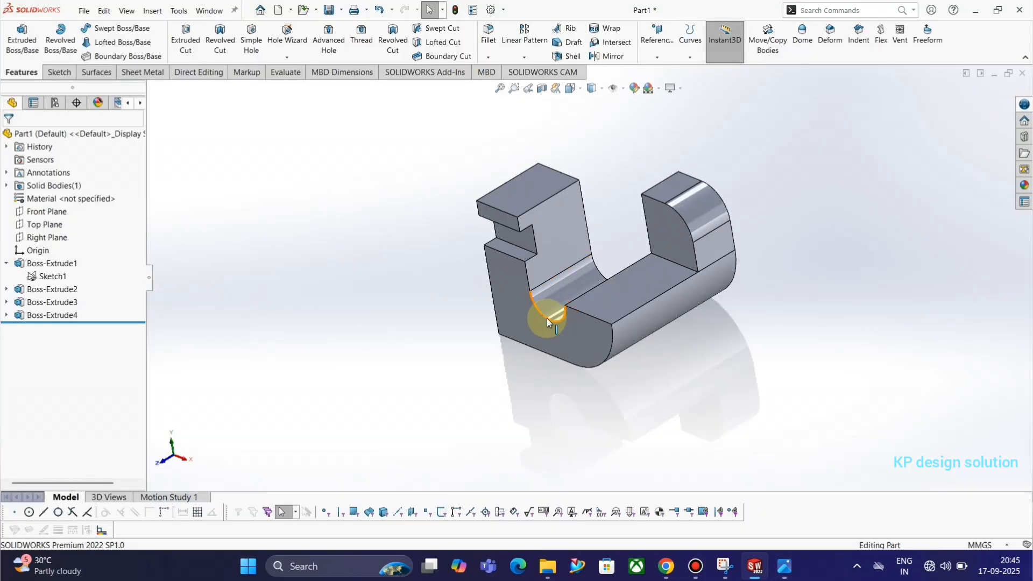
mouse_move(547, 316)
middle_mouse_down()
mouse_move(599, 252)
mouse_move(619, 259)
mouse_move(492, 300)
mouse_move(673, 277)
mouse_move(637, 357)
mouse_move(551, 388)
mouse_move(558, 401)
mouse_move(592, 388)
middle_mouse_up()
key("alt+Tab")
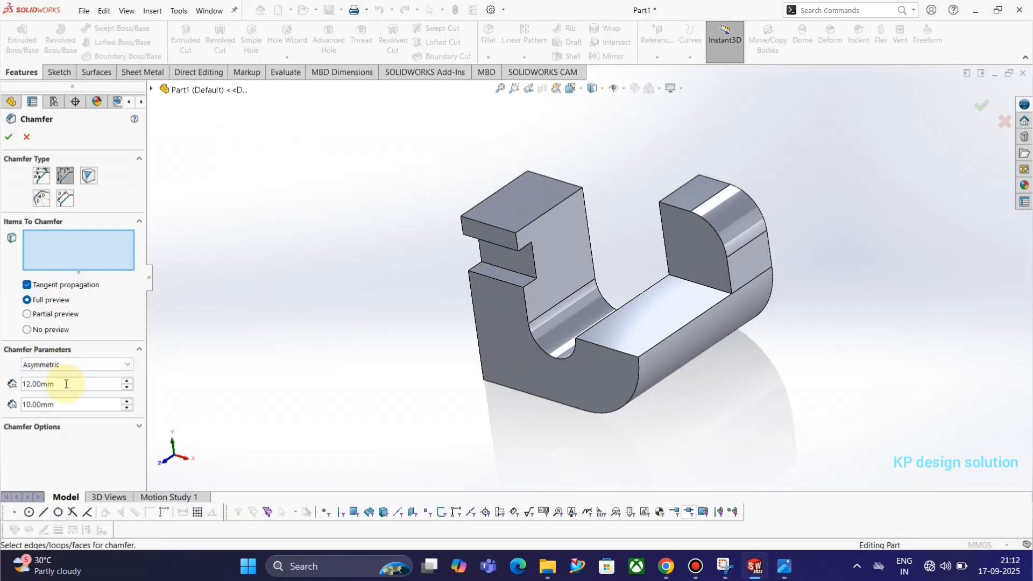
key("alt+Tab")
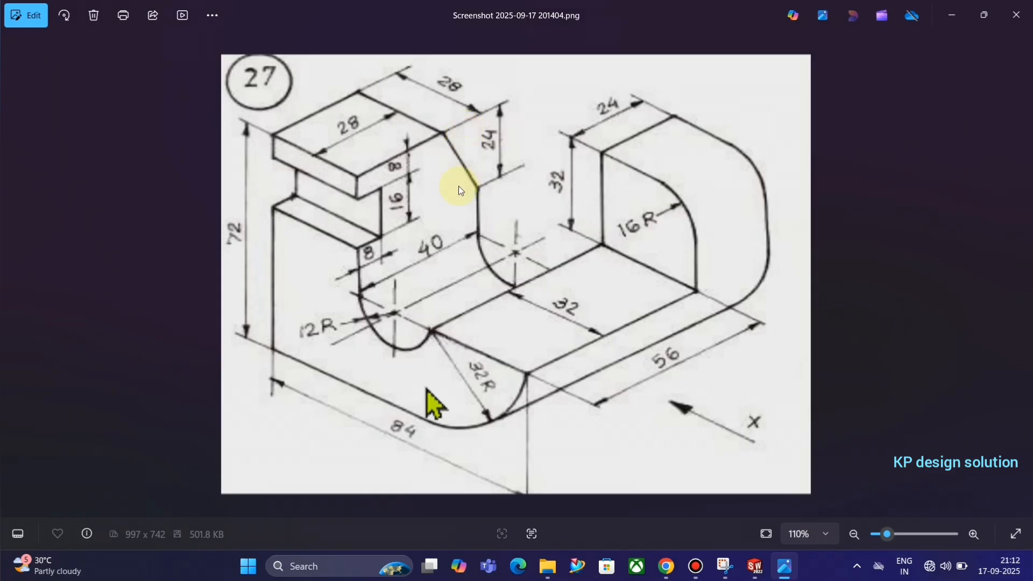
key("alt+Tab")
double_click(63, 404)
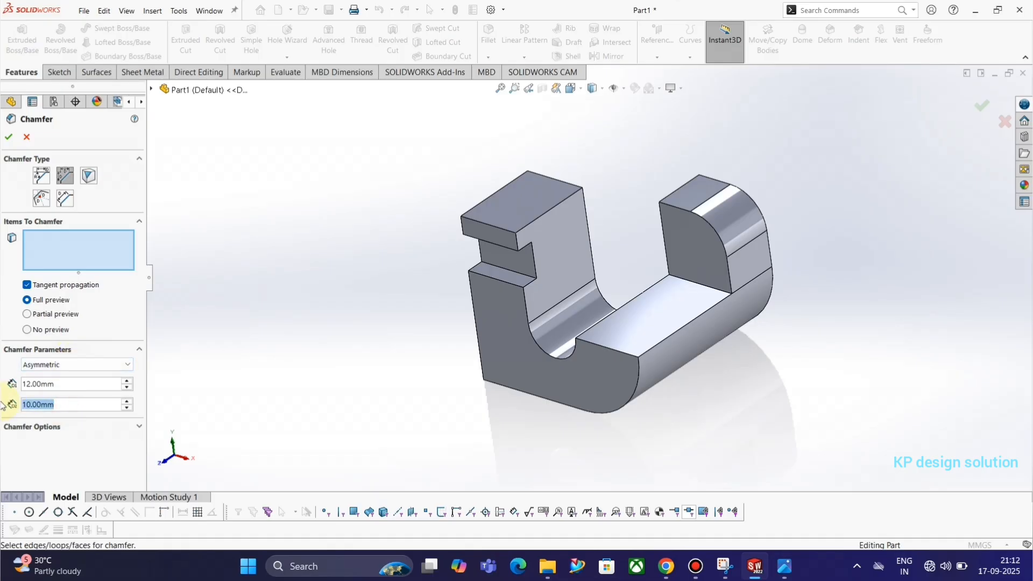
type("24")
key("Return")
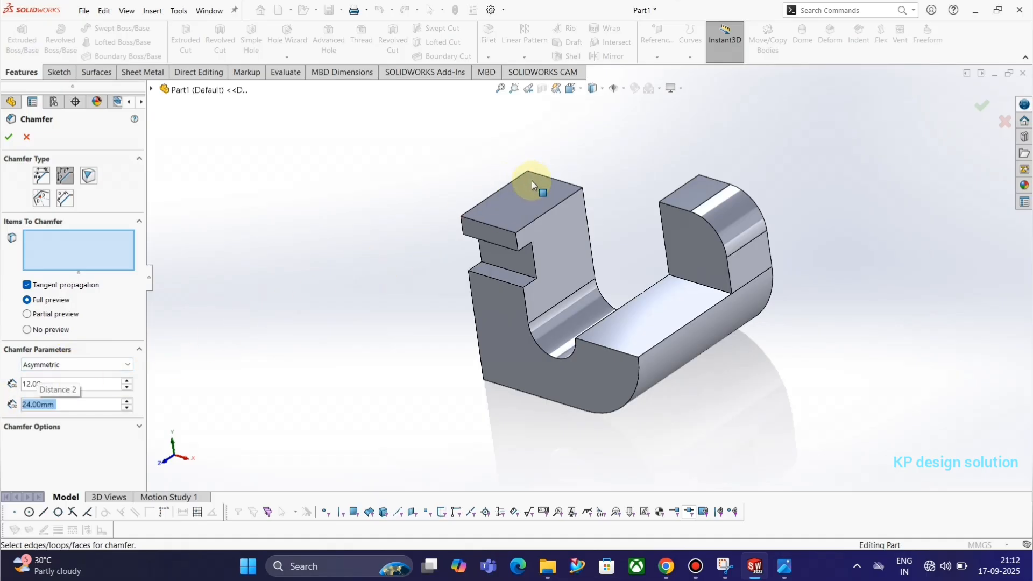
left_click(484, 221)
middle_click_drag(484, 218, 244, 276)
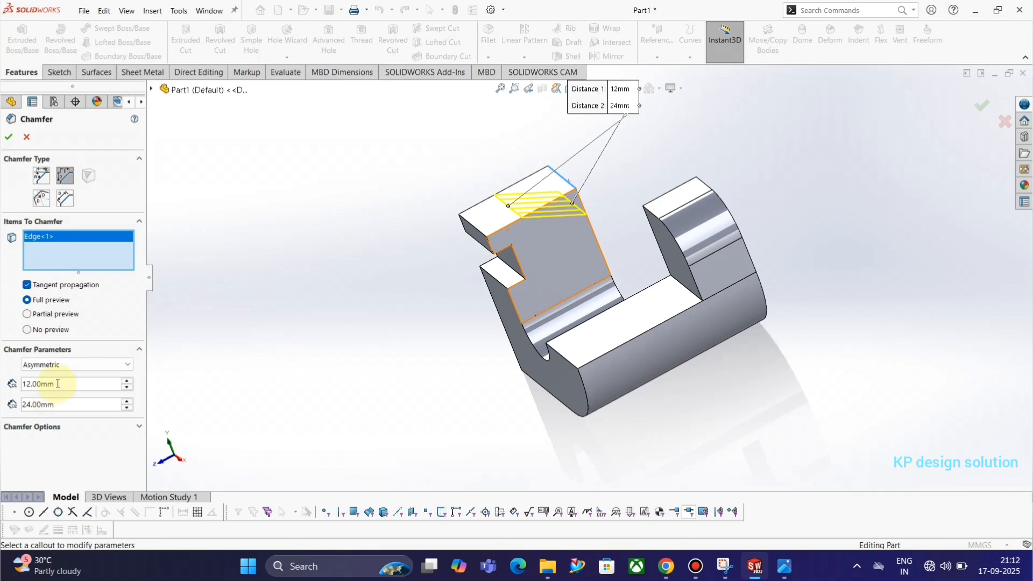
- Set the chamfer's first distance to 24 mm and second distance to 12 mm, and finish the feature
left_click_drag(60, 386, 14, 388)
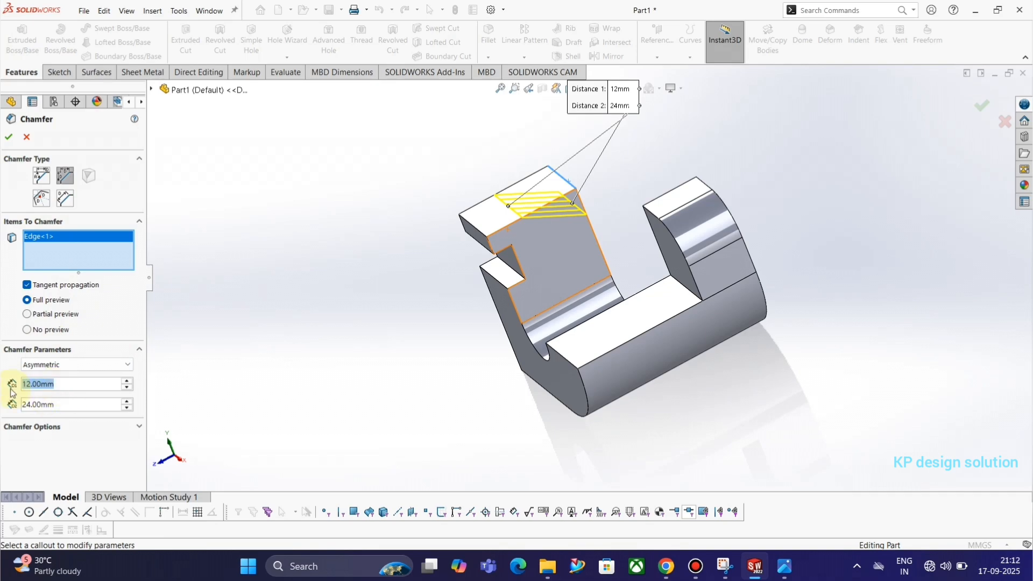
type("24")
left_click(51, 407)
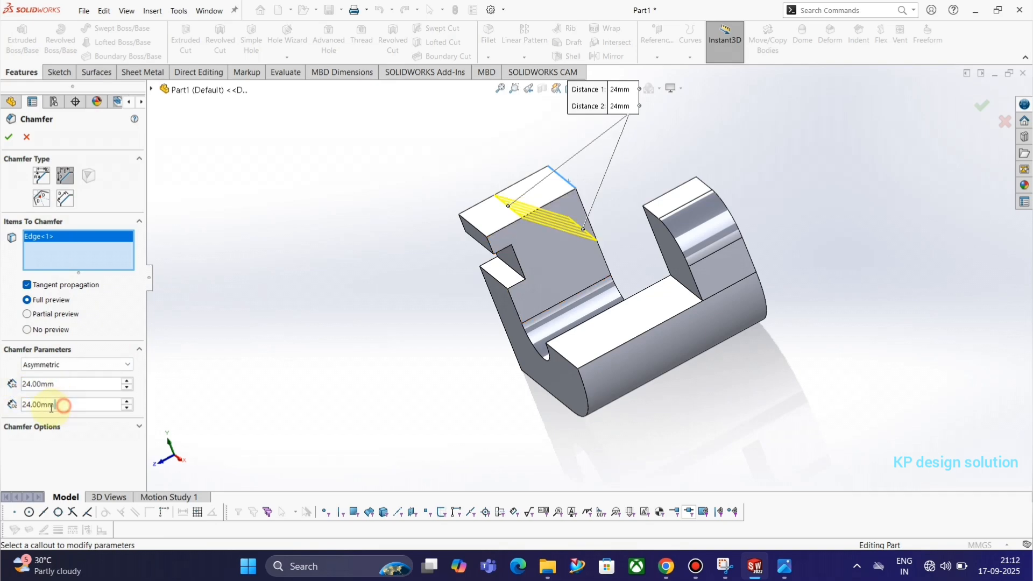
left_click_drag(51, 407, 14, 408)
type("12")
key("Return")
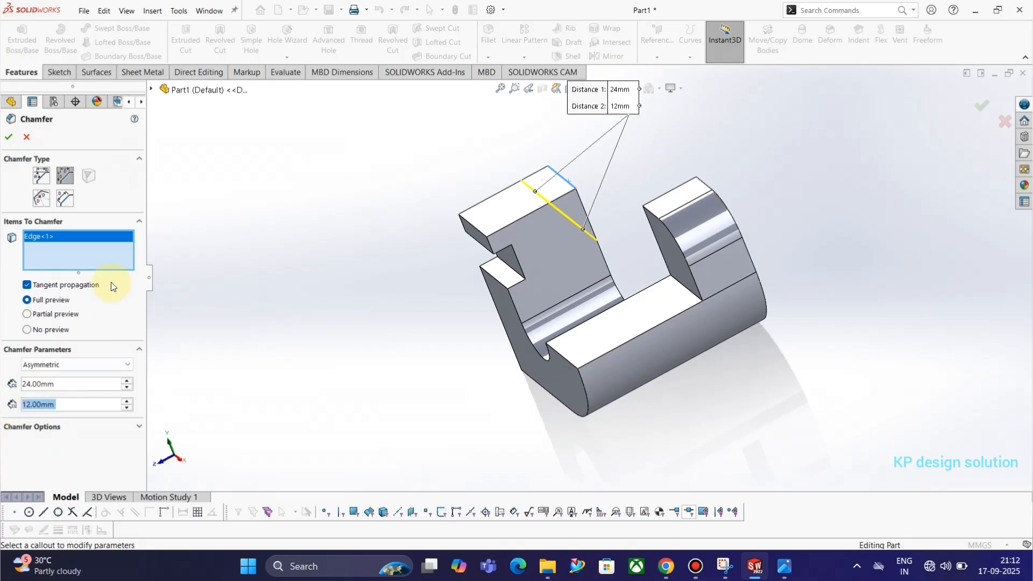
left_click(8, 136)
- Compare the bracket with the reference drawing and show the model in isometric view
mouse_move(370, 269)
middle_mouse_down()
mouse_move(483, 245)
mouse_move(491, 260)
middle_mouse_up()
key("alt+Tab")
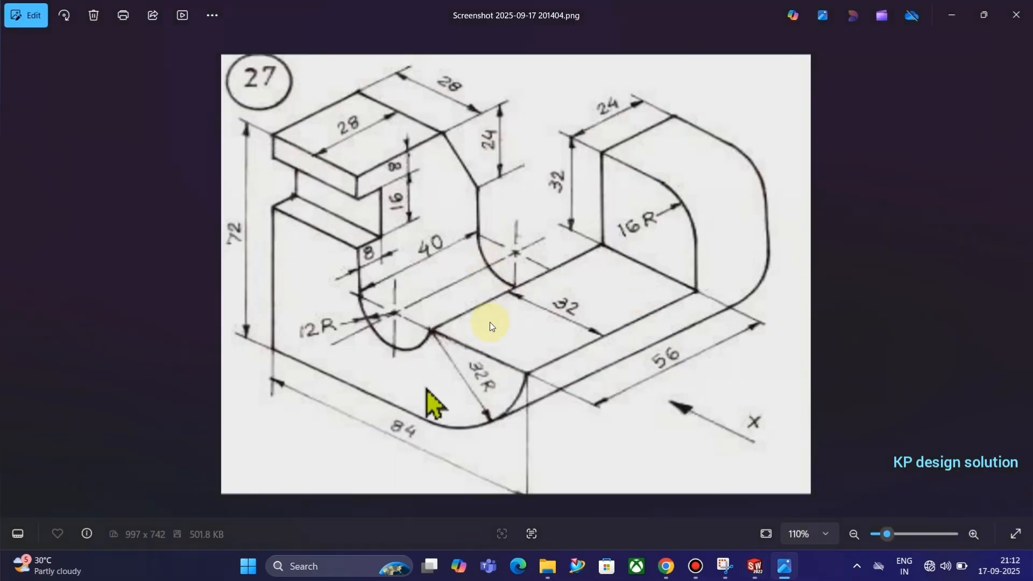
key("alt+Tab")
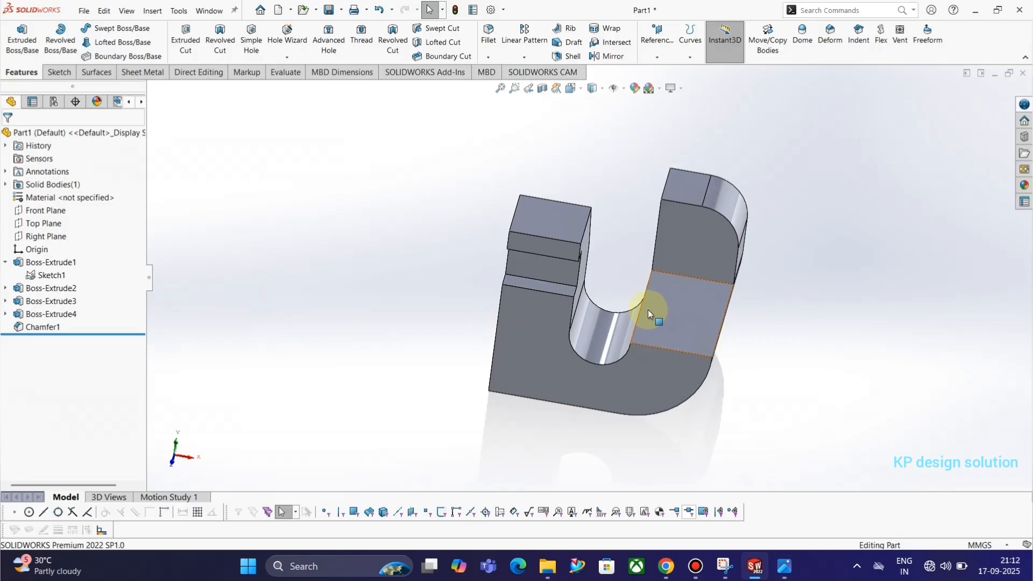
key("space")
left_click(752, 354)
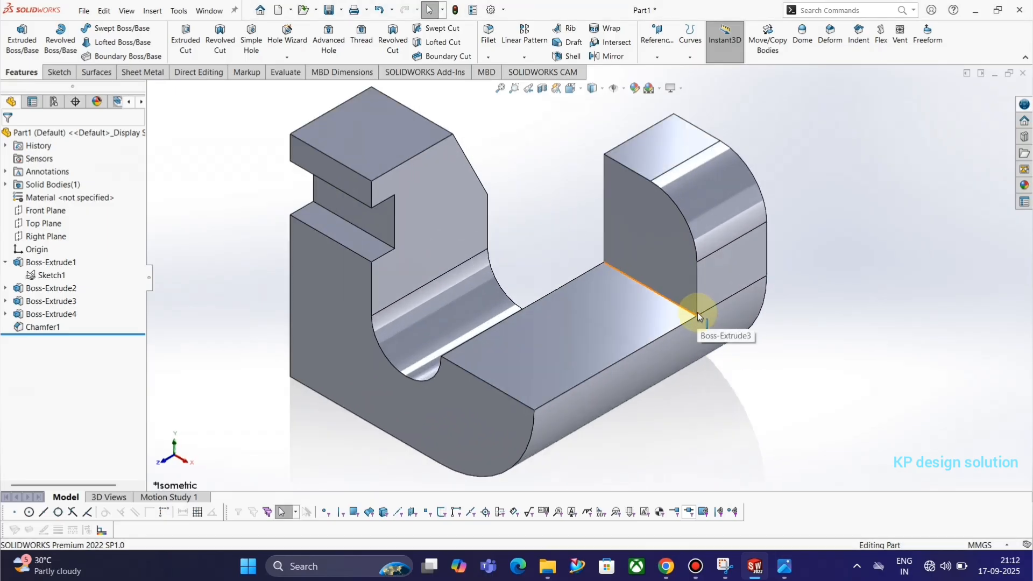
middle_click_drag(690, 313, 715, 328, "ctrl")
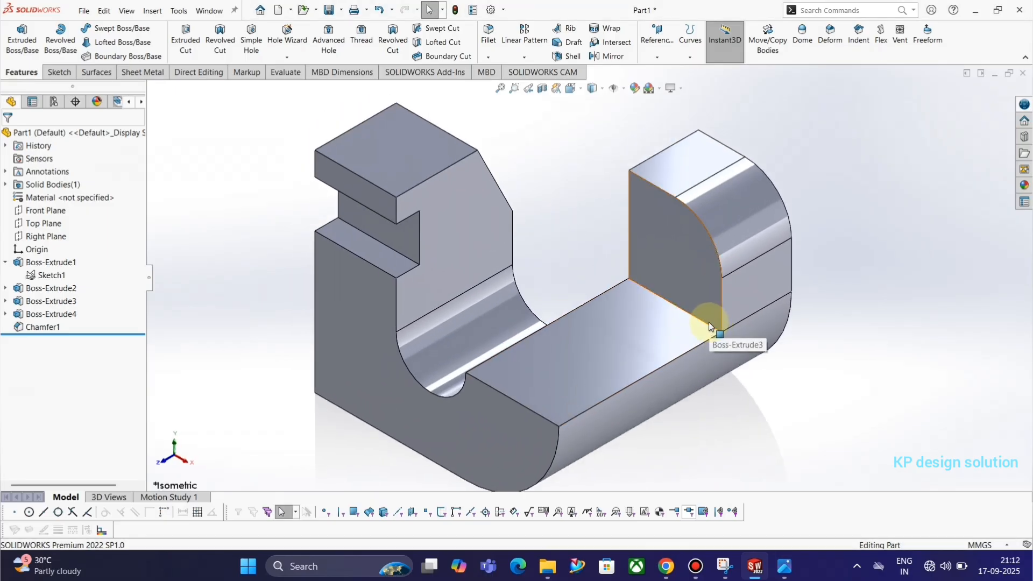